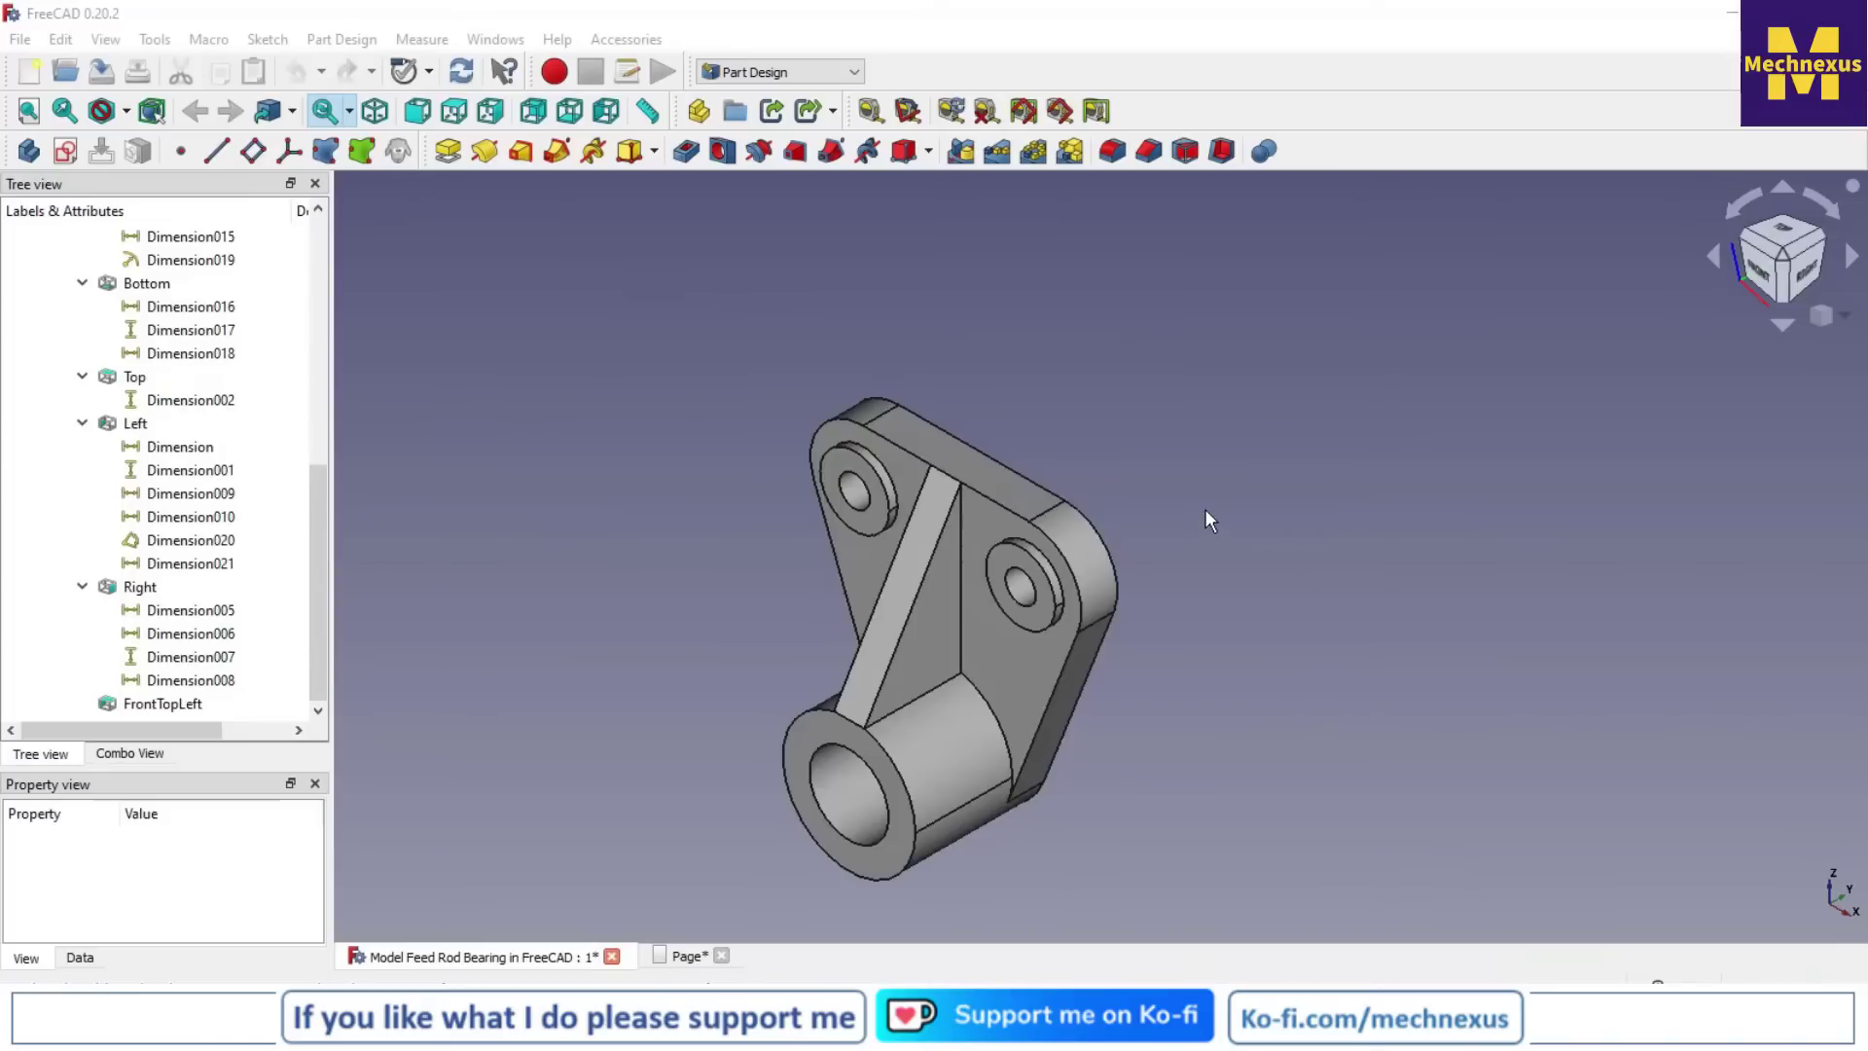
# Zoom the 3D view on the feed rod bearing bracket
pyautogui.scroll(-2, 868, 352)
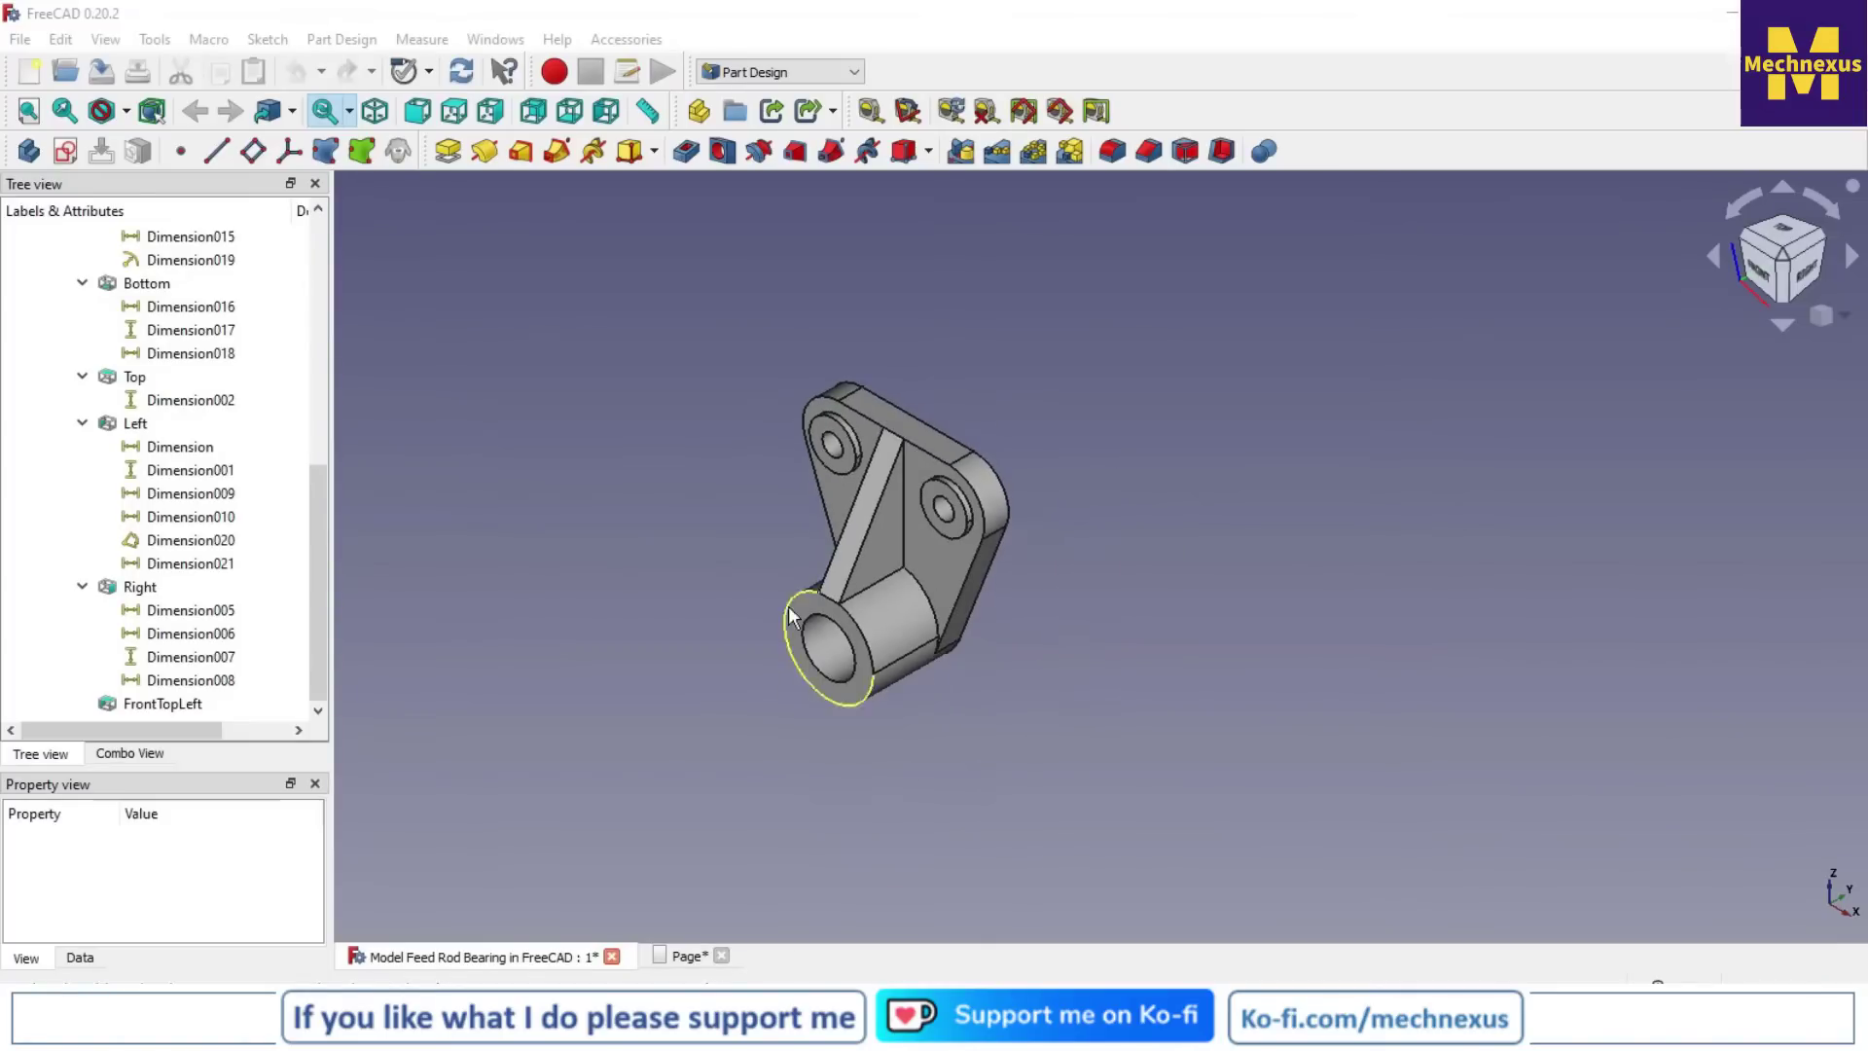
# Bring the bearing's dimensioned drawing page with Front and isometric FrontTopLeft views to the front
pyautogui.scroll(-1, 710, 346)
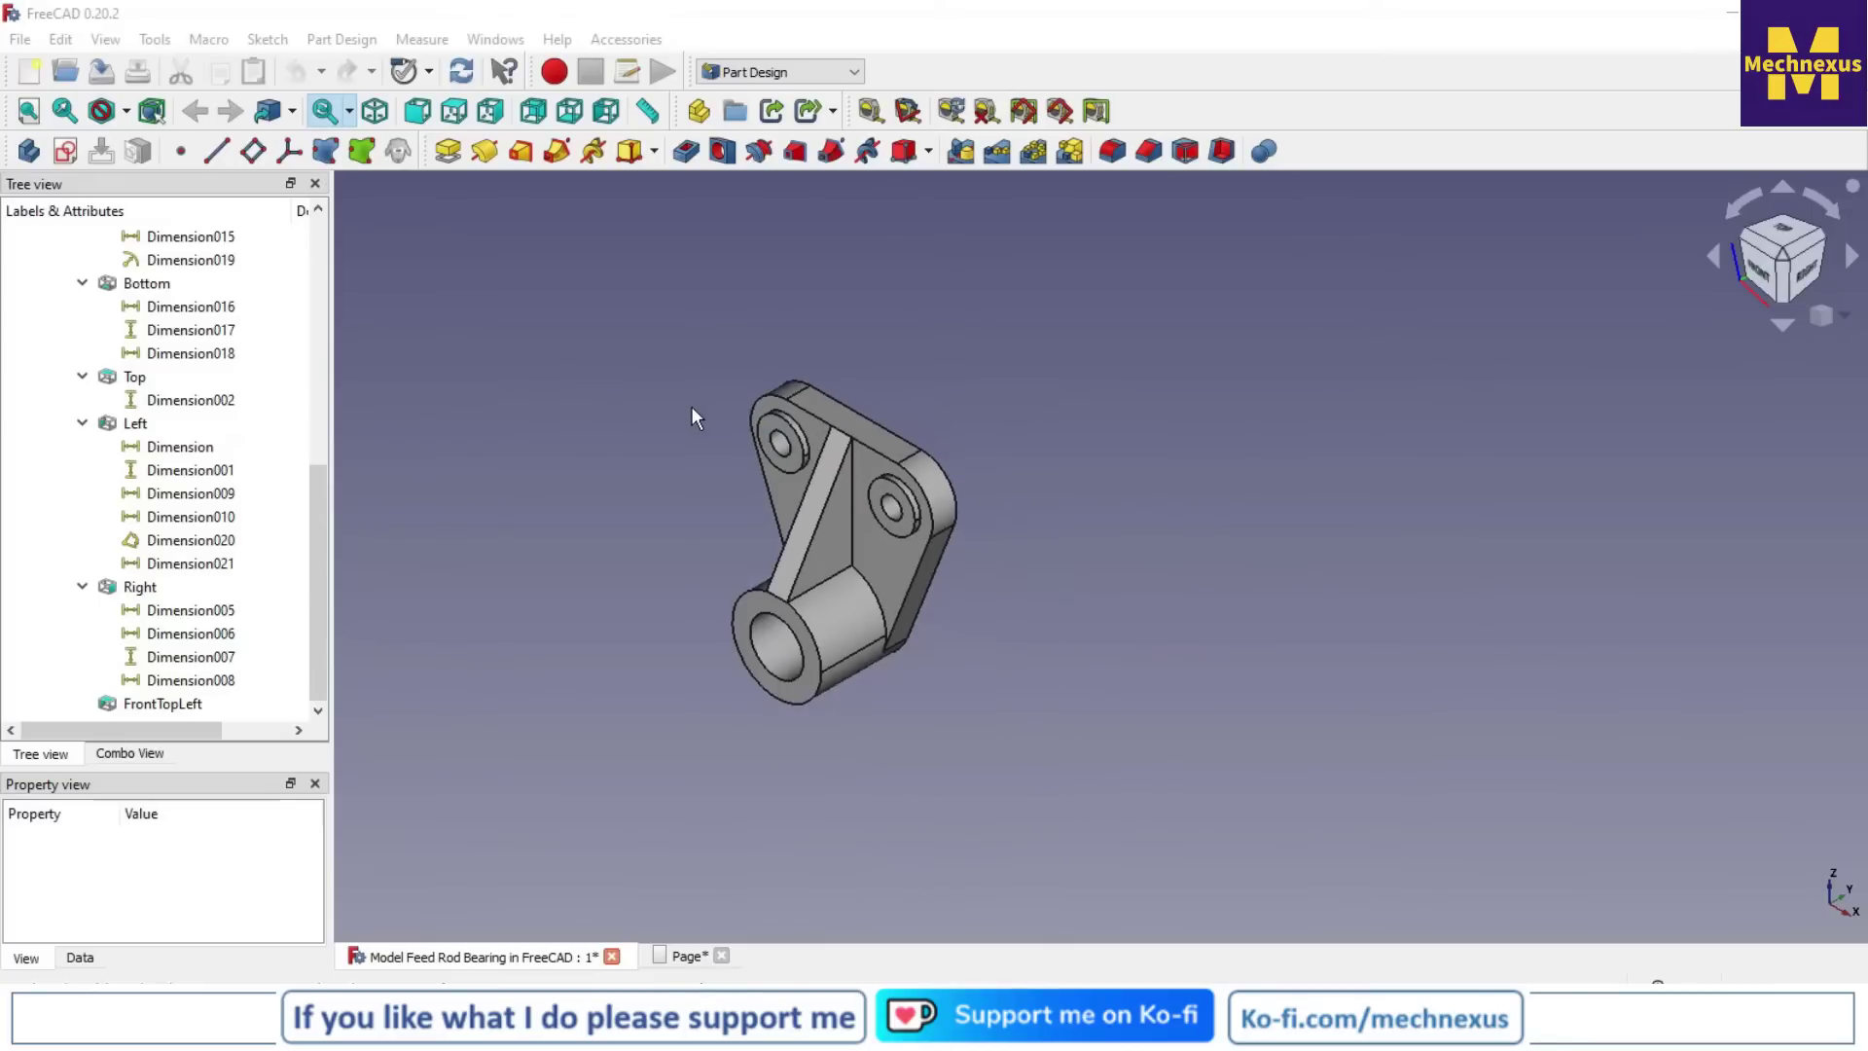
pyautogui.scroll(1, 691, 406)
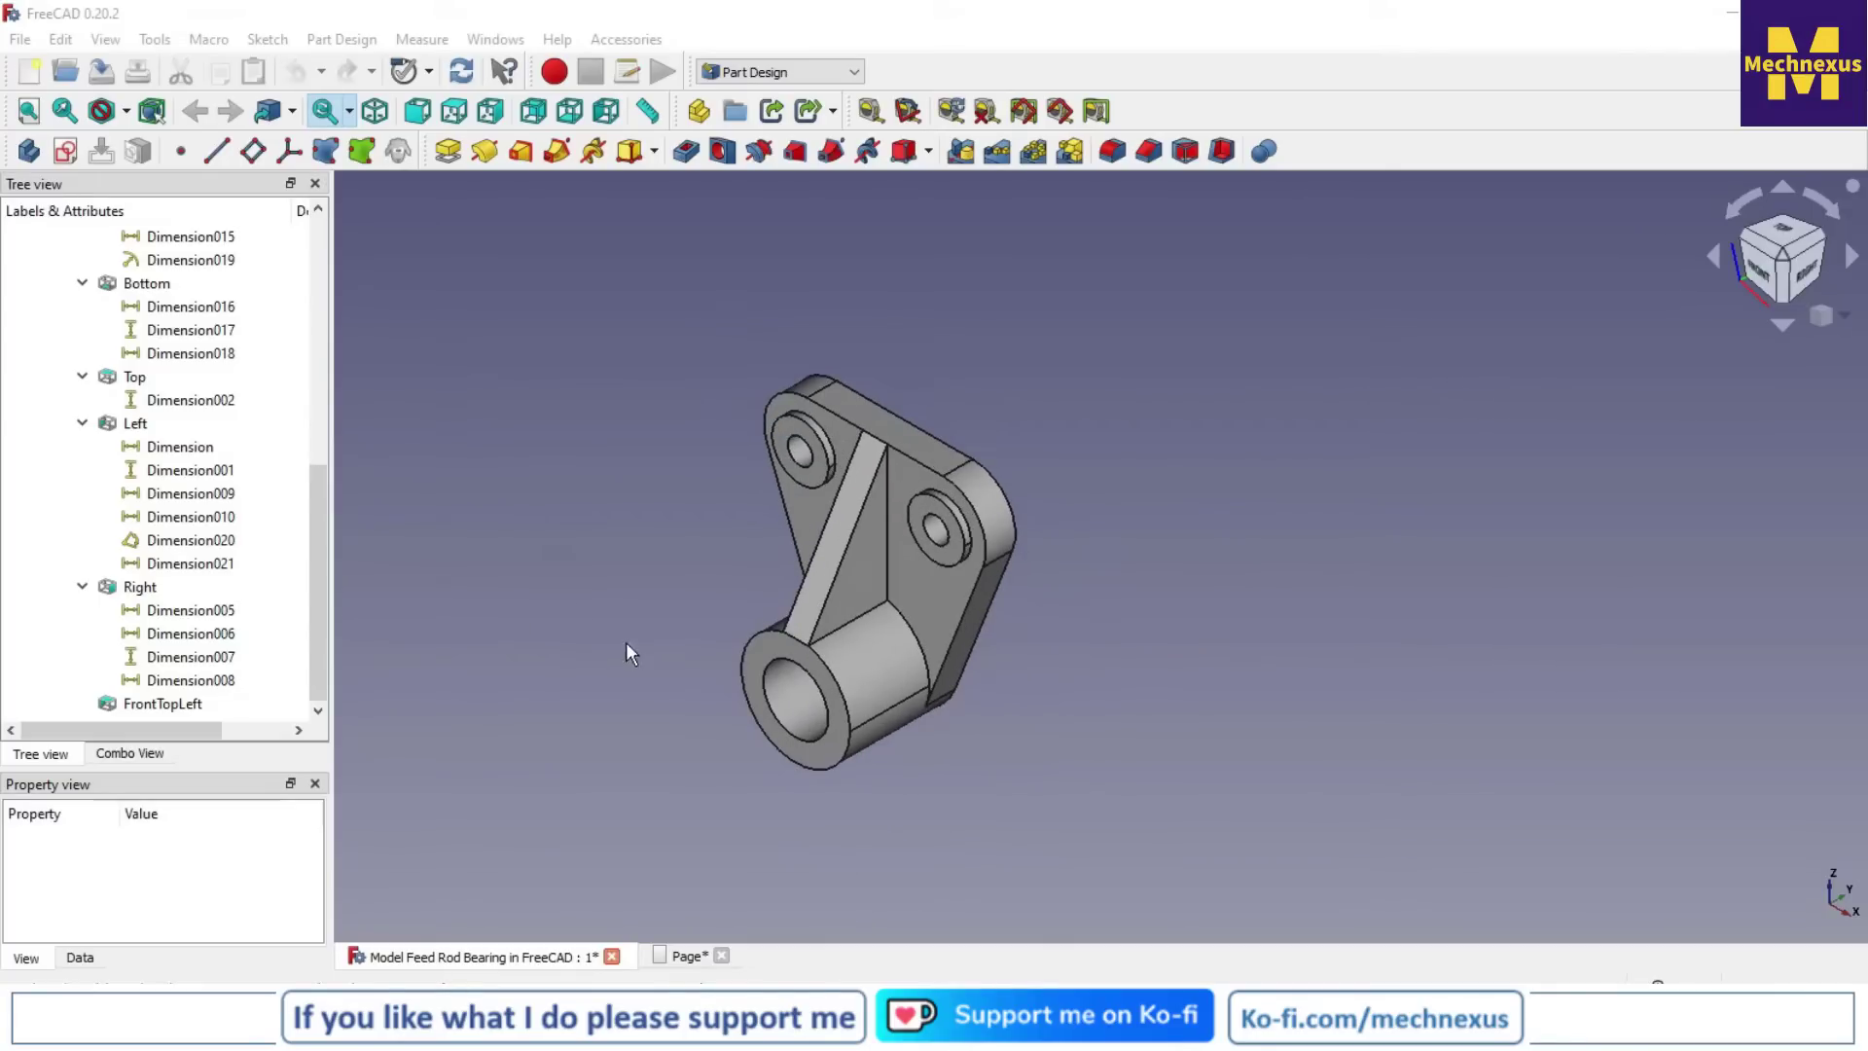
pyautogui.scroll(8, 325, 492)
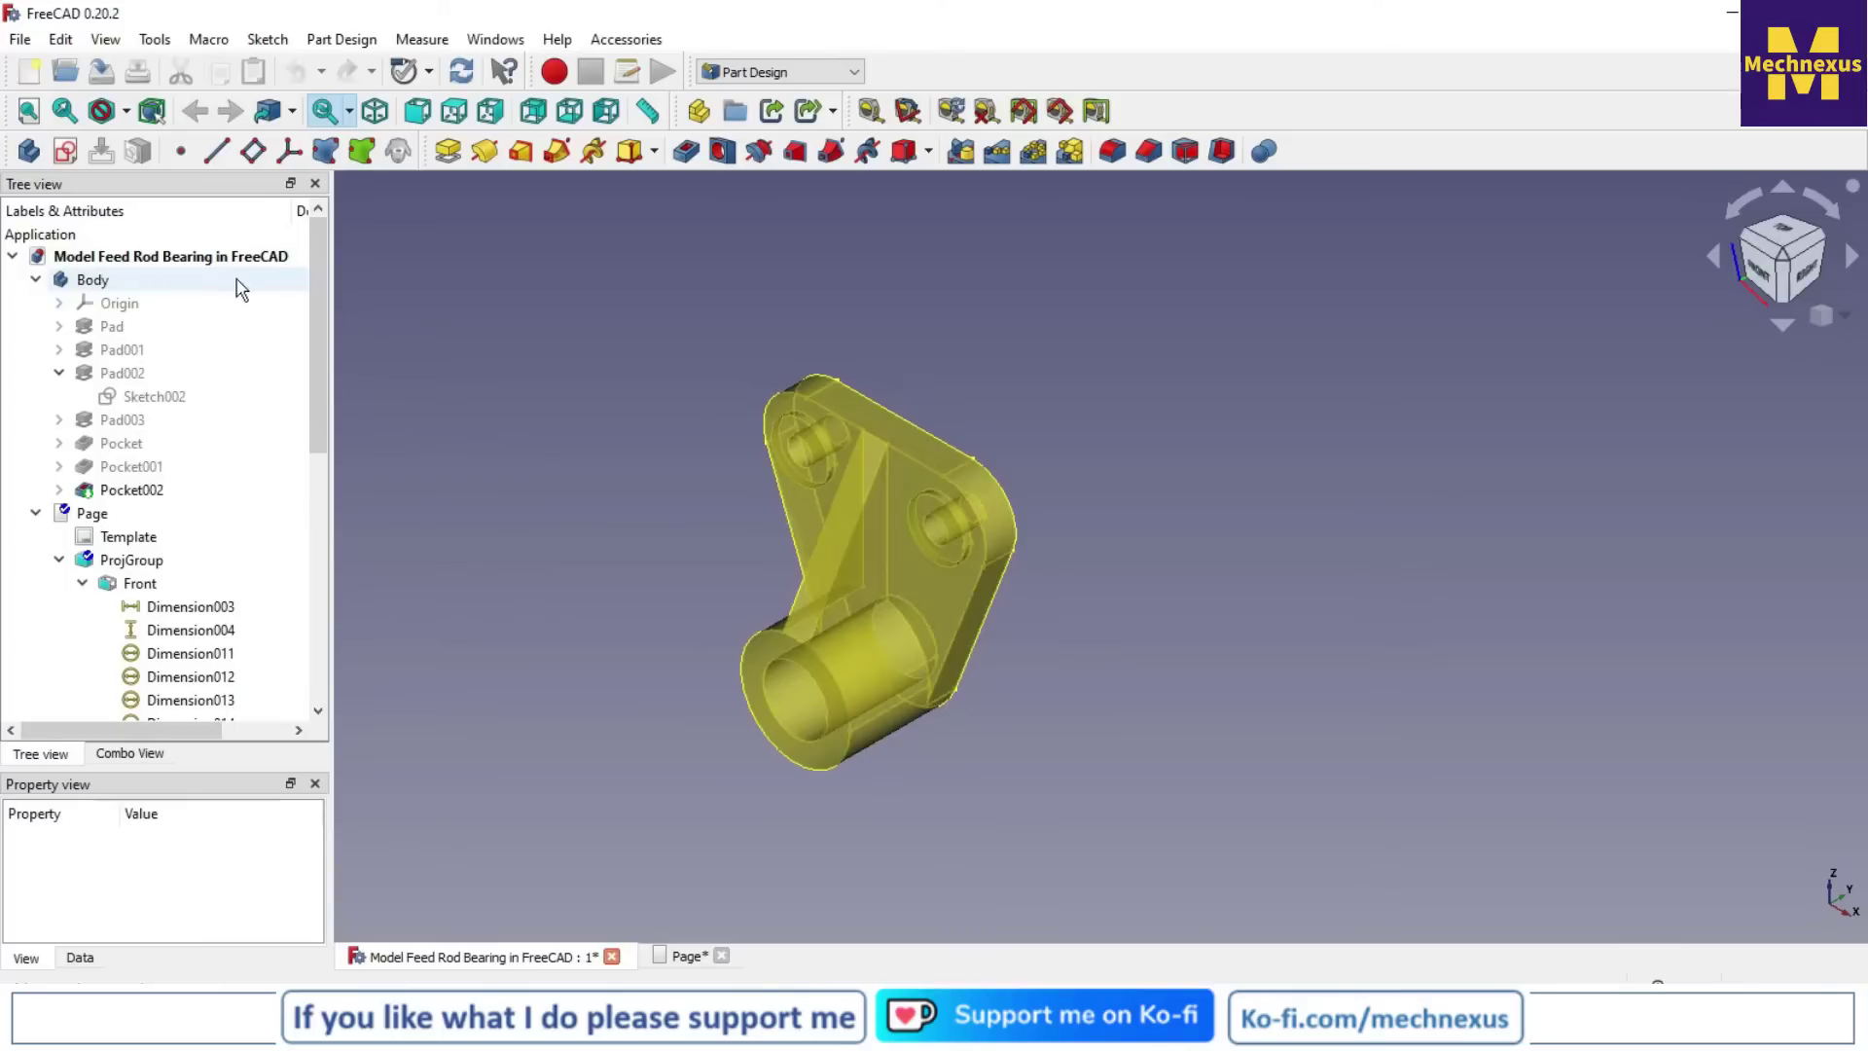
pyautogui.click(671, 956)
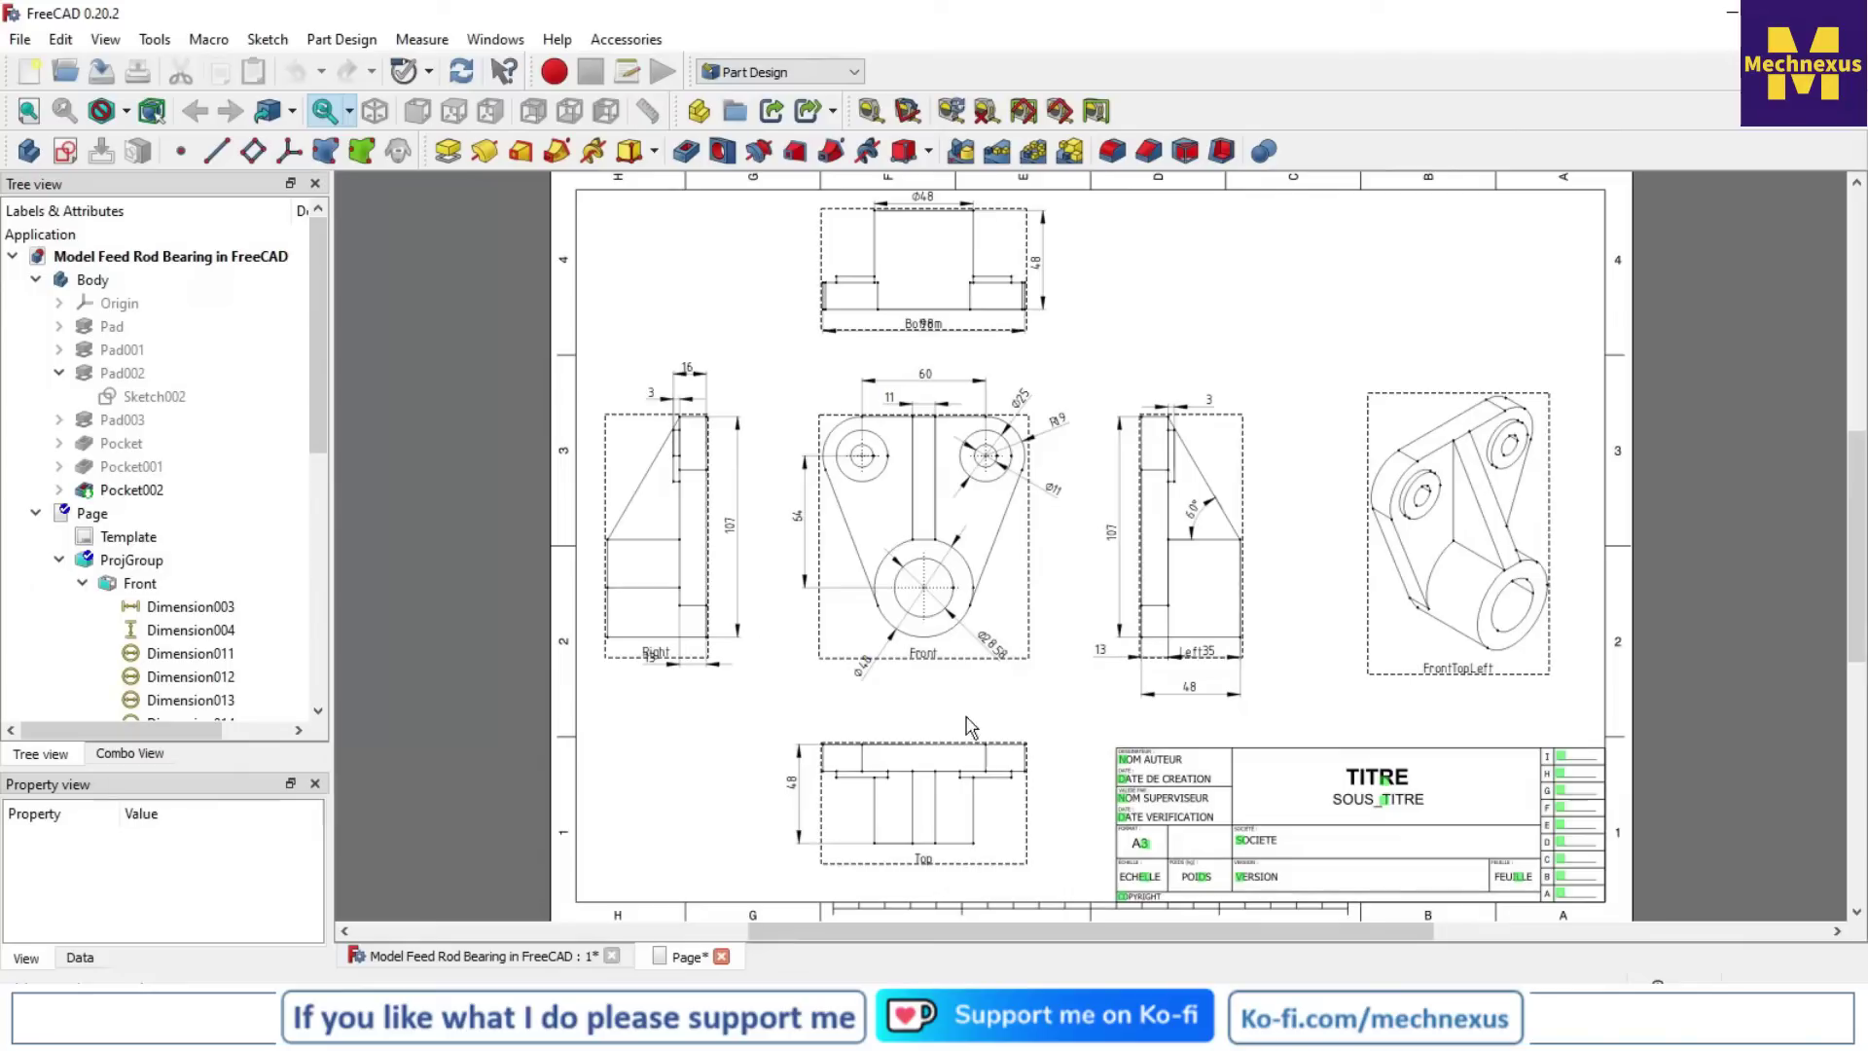
pyautogui.click(781, 74)
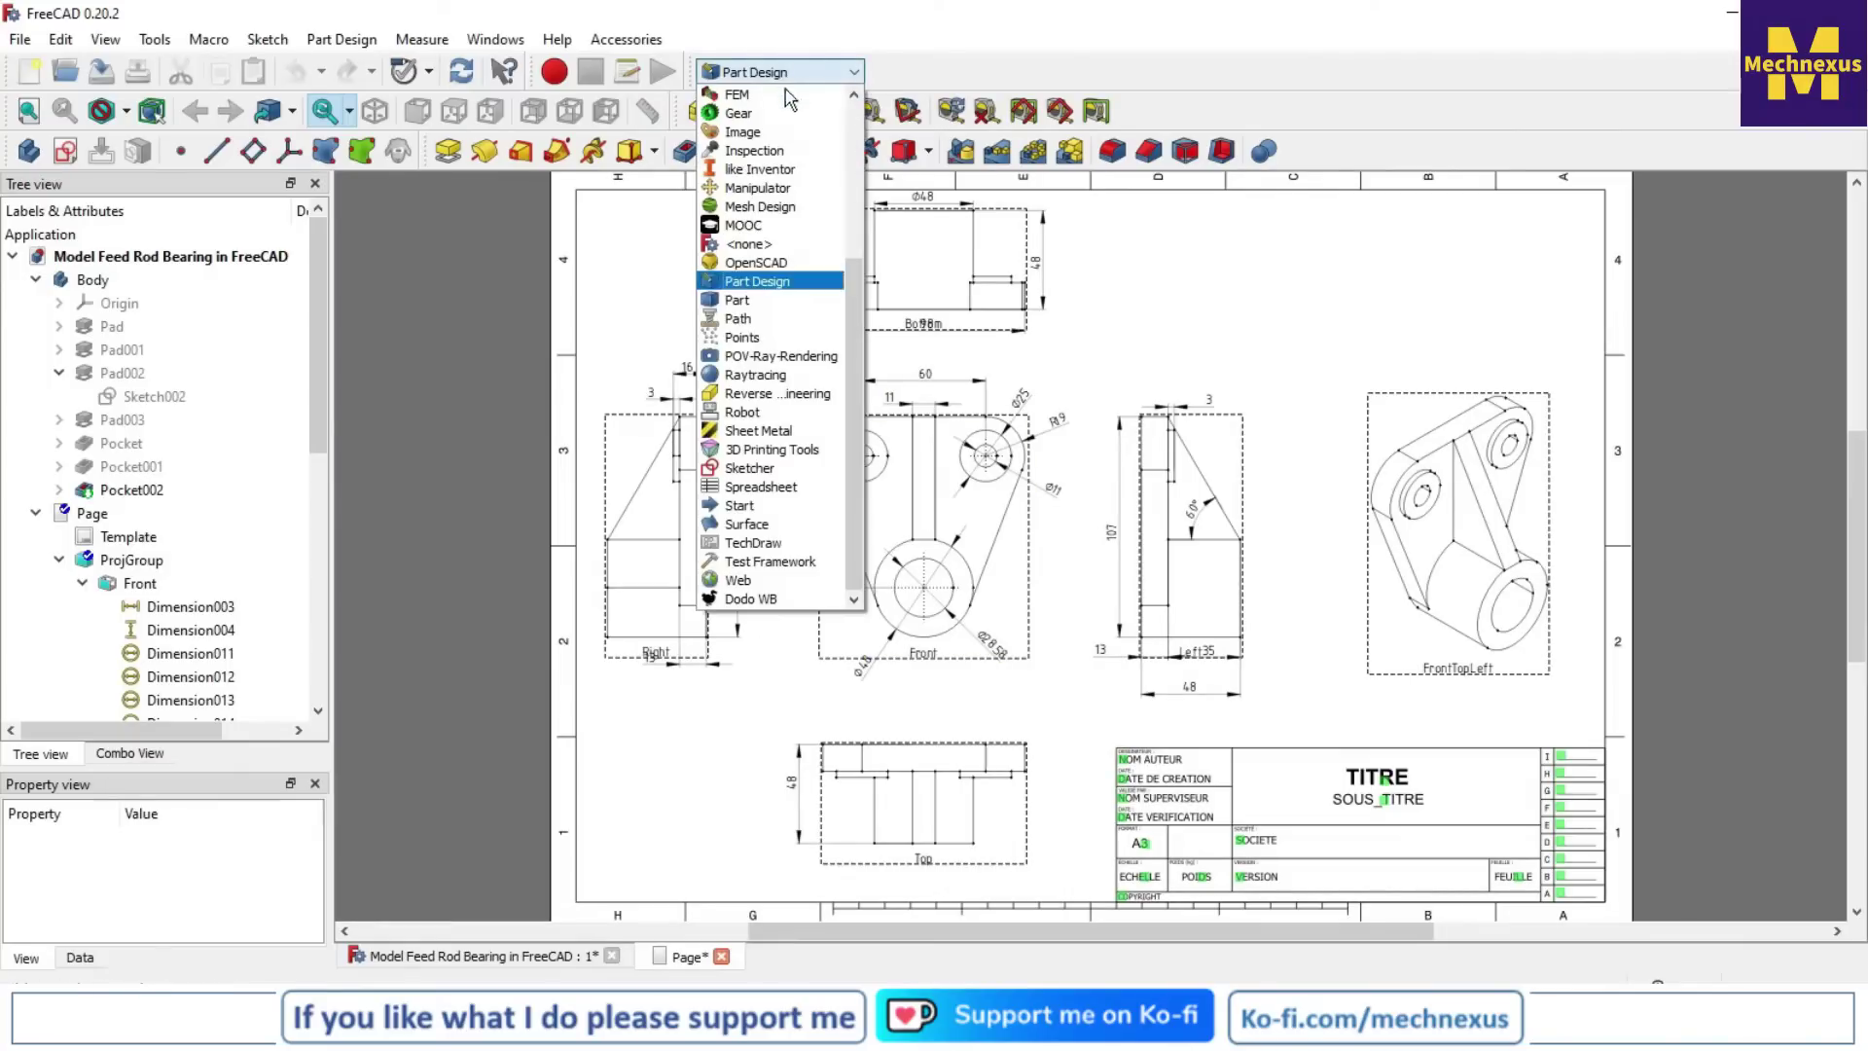
# Switch to TechDraw and open the 107 dimension in the Right view for editing
pyautogui.click(739, 545)
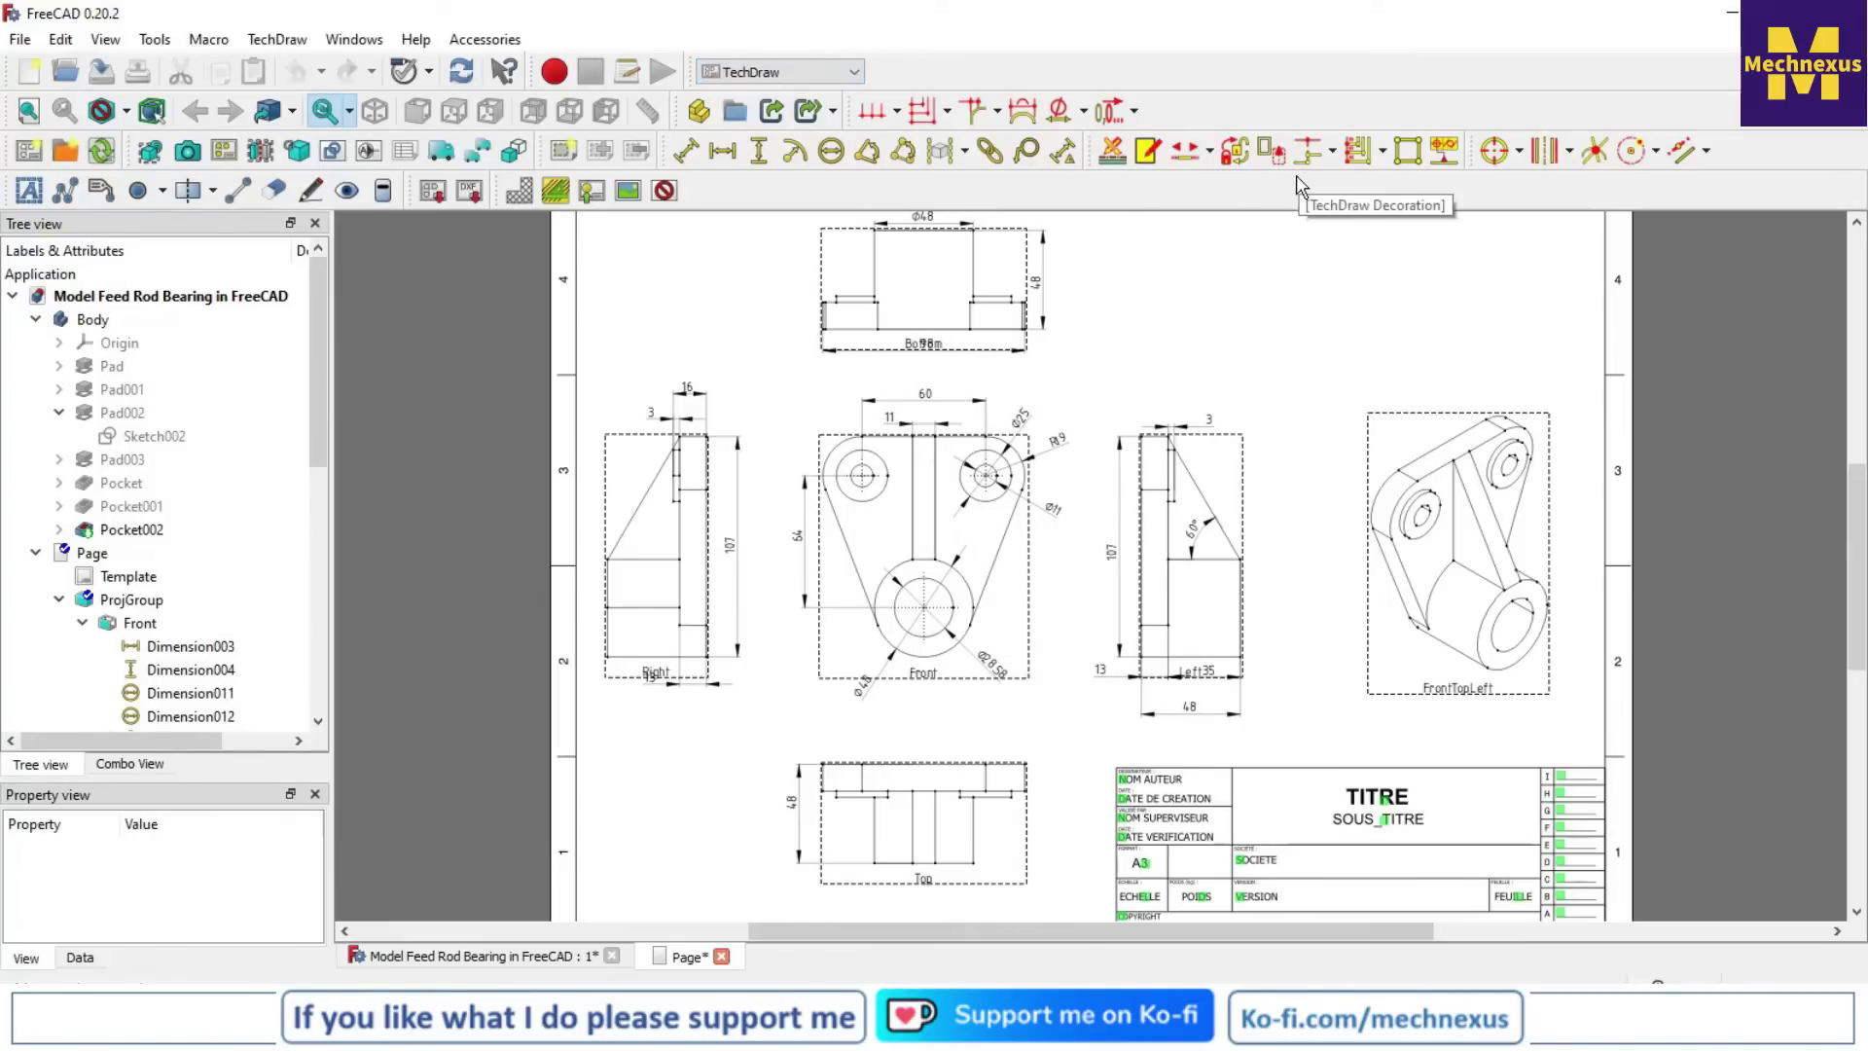
pyautogui.click(693, 557)
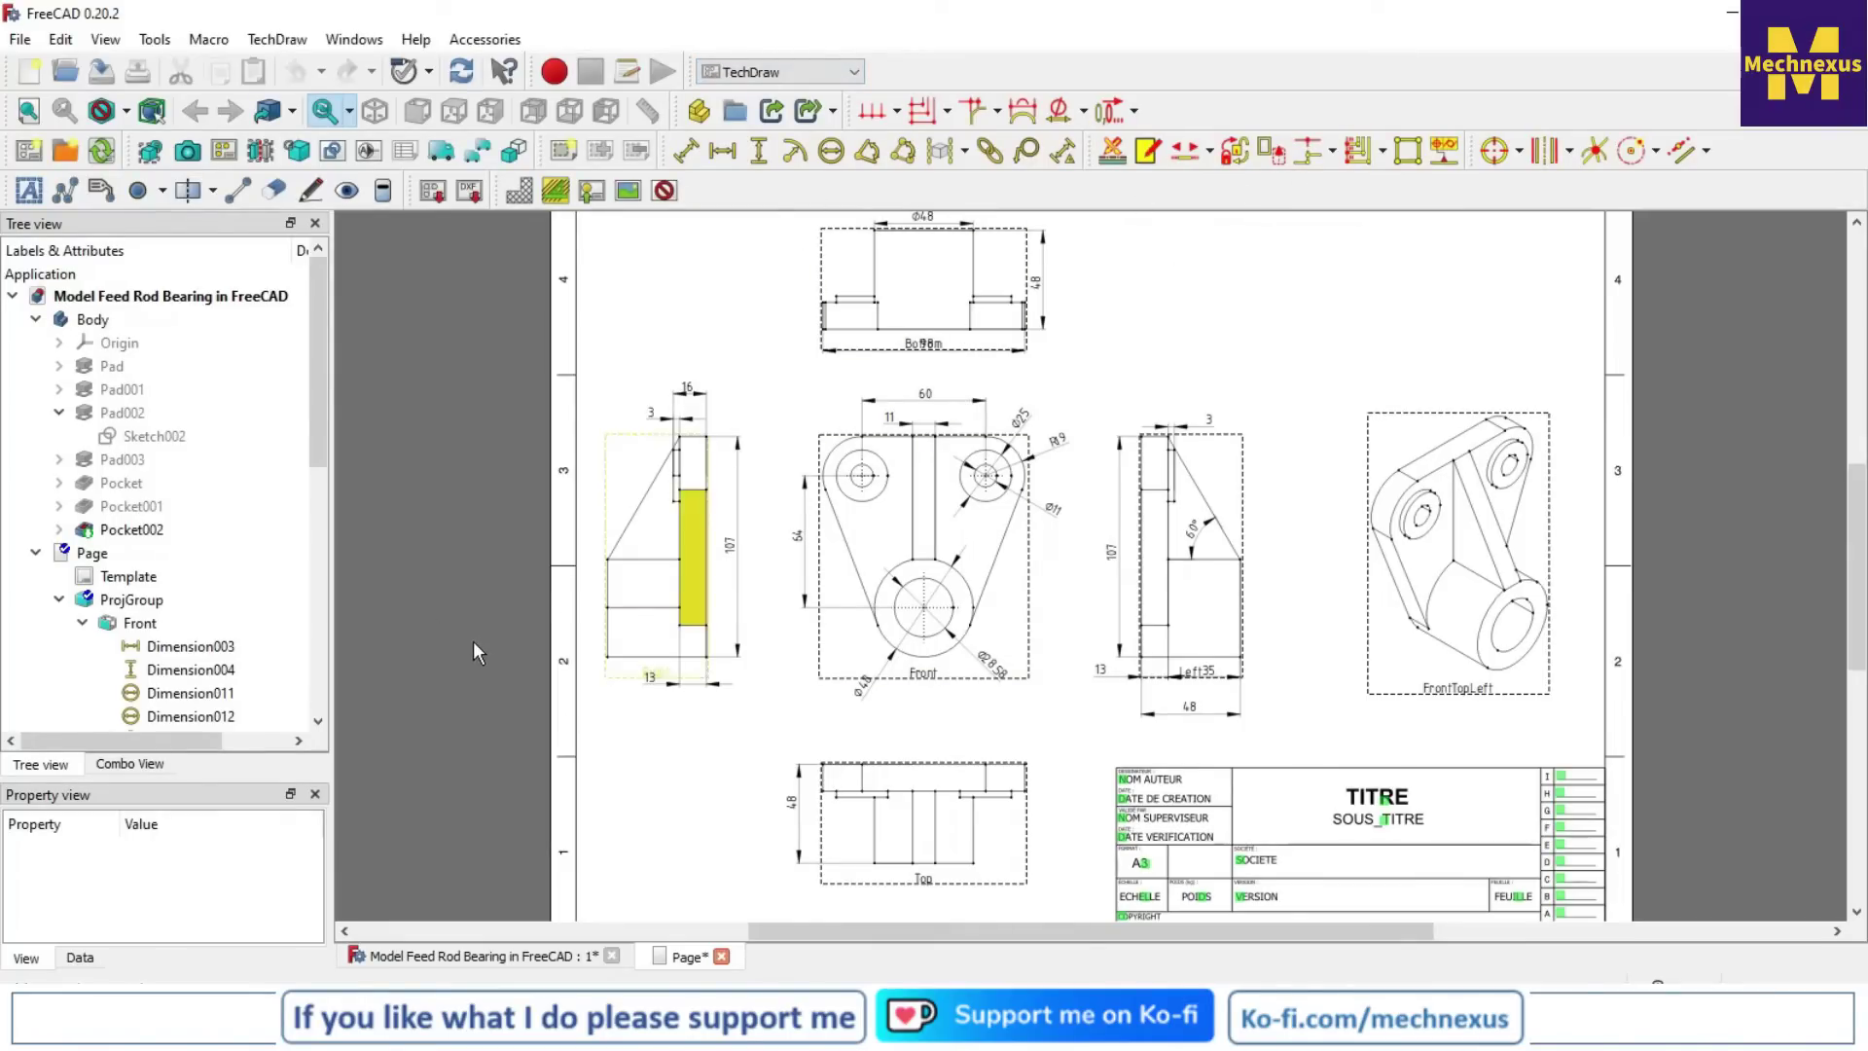
pyautogui.click(503, 662)
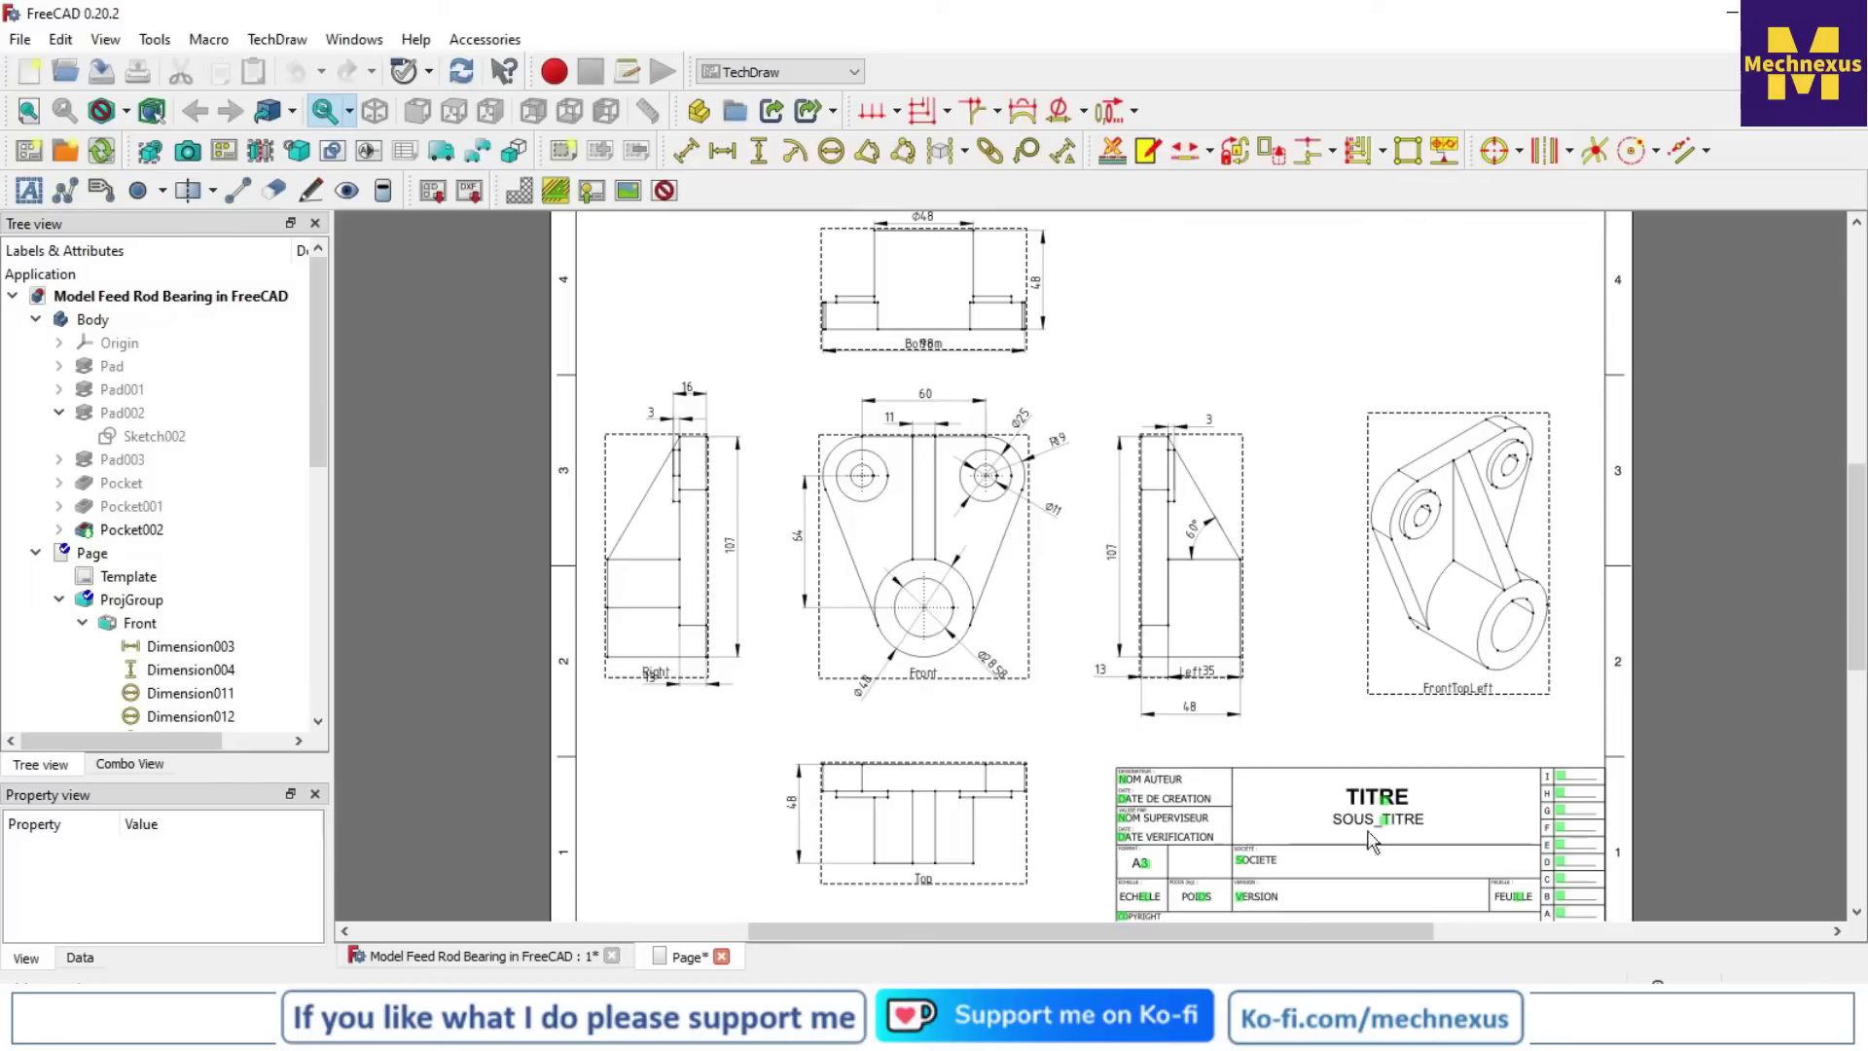
pyautogui.doubleClick(724, 557)
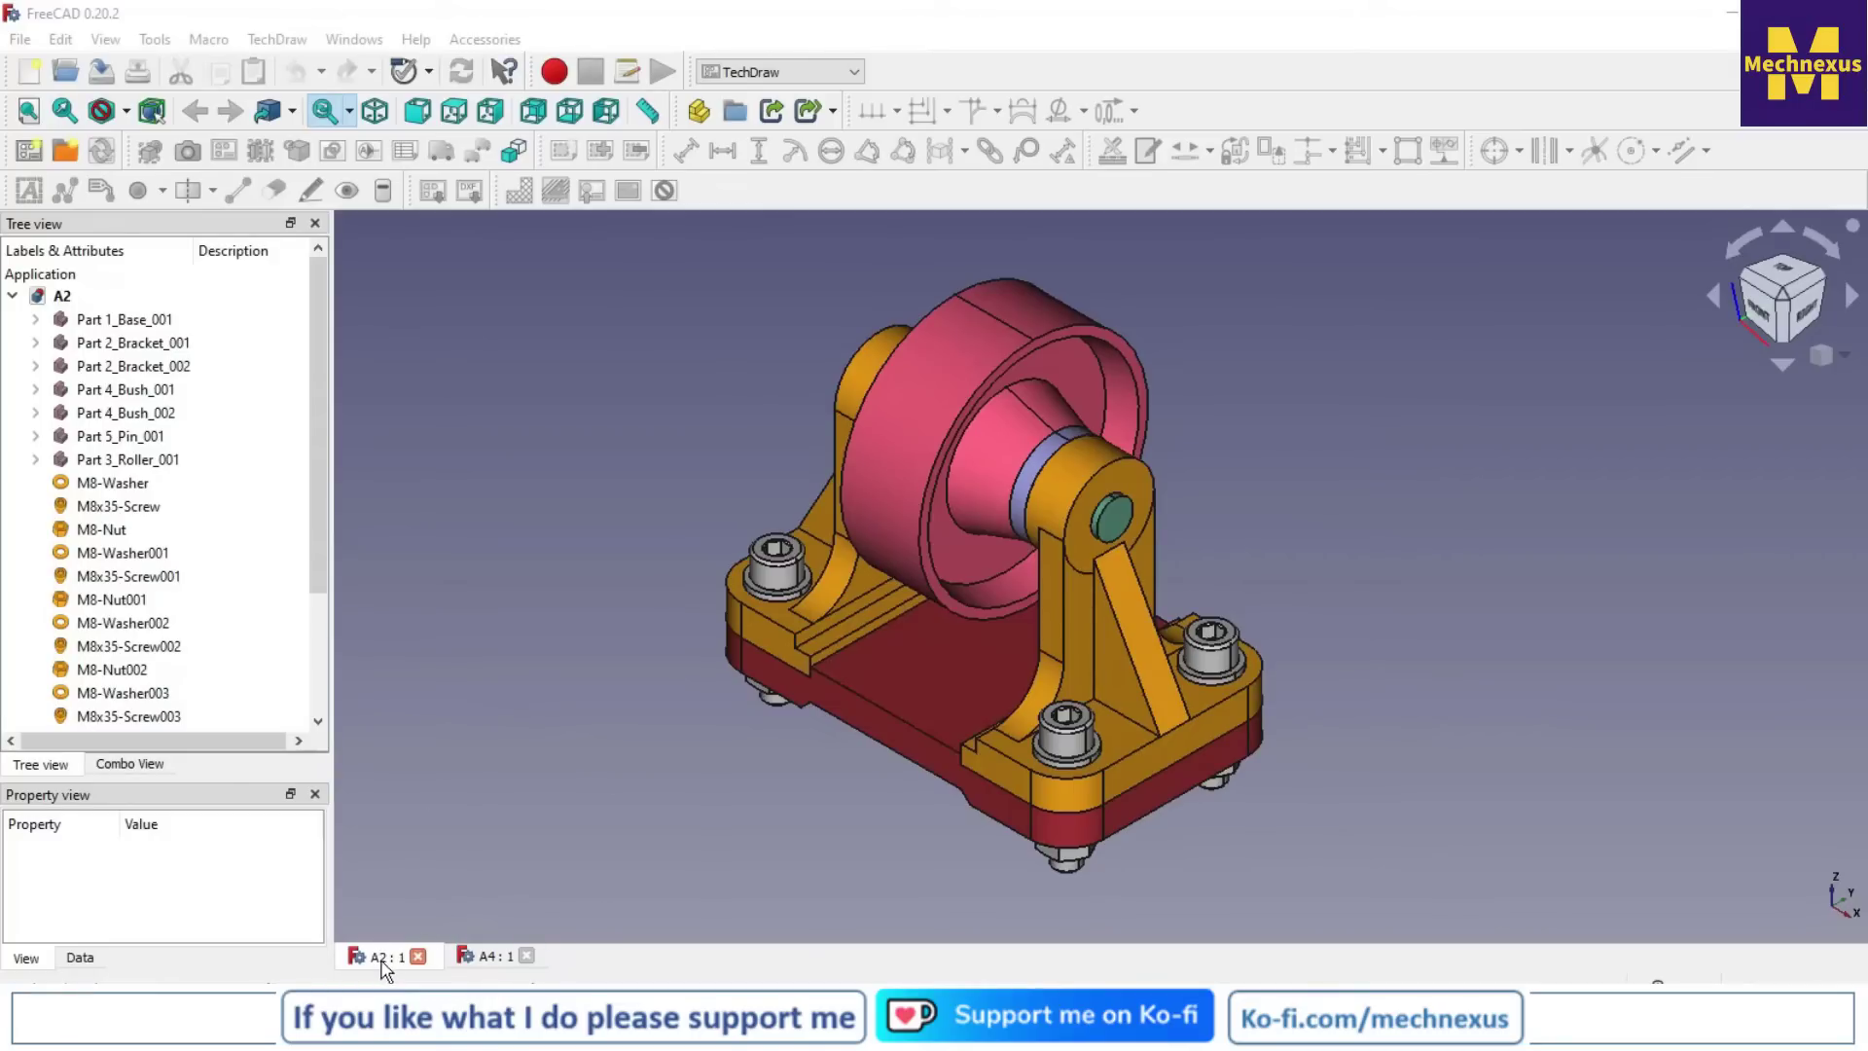
# Expand A2's Part 1_Base_001 and Part 2_Bracket_001 constraints, and A4's Part 1_Base features
pyautogui.click(36, 320)
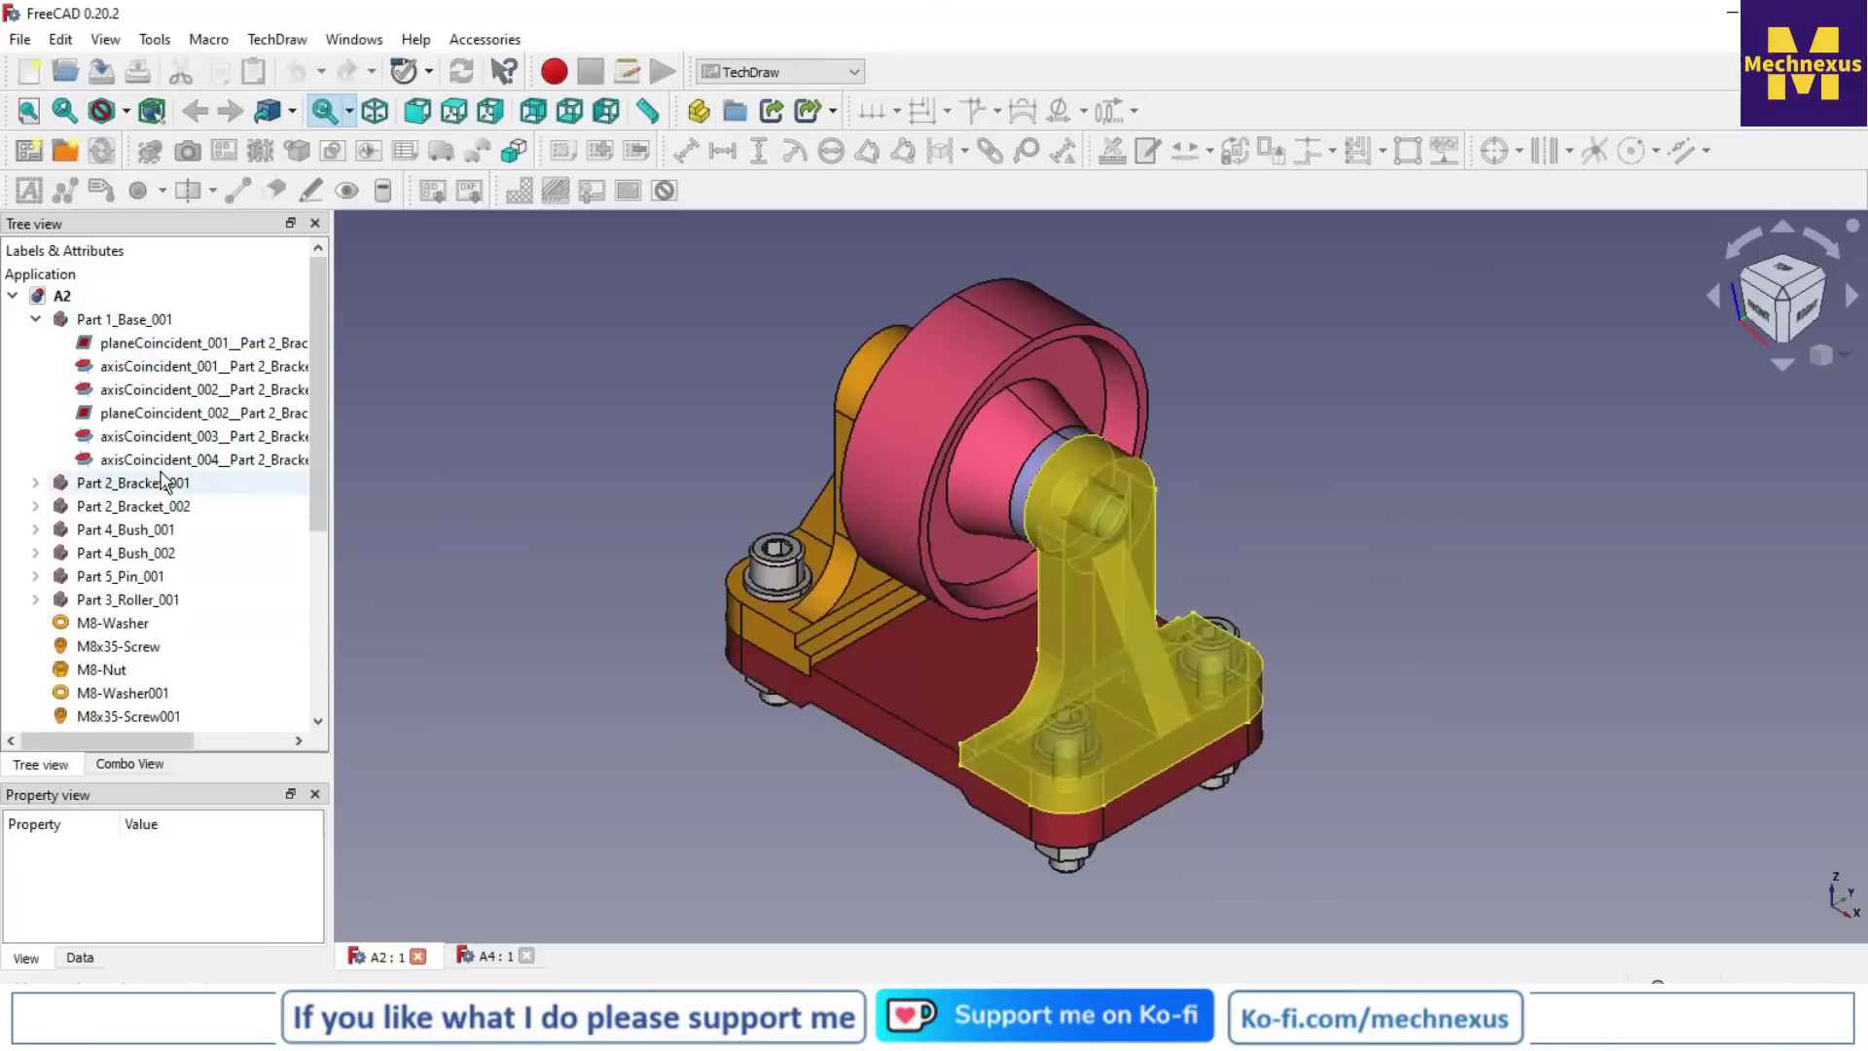
pyautogui.click(36, 484)
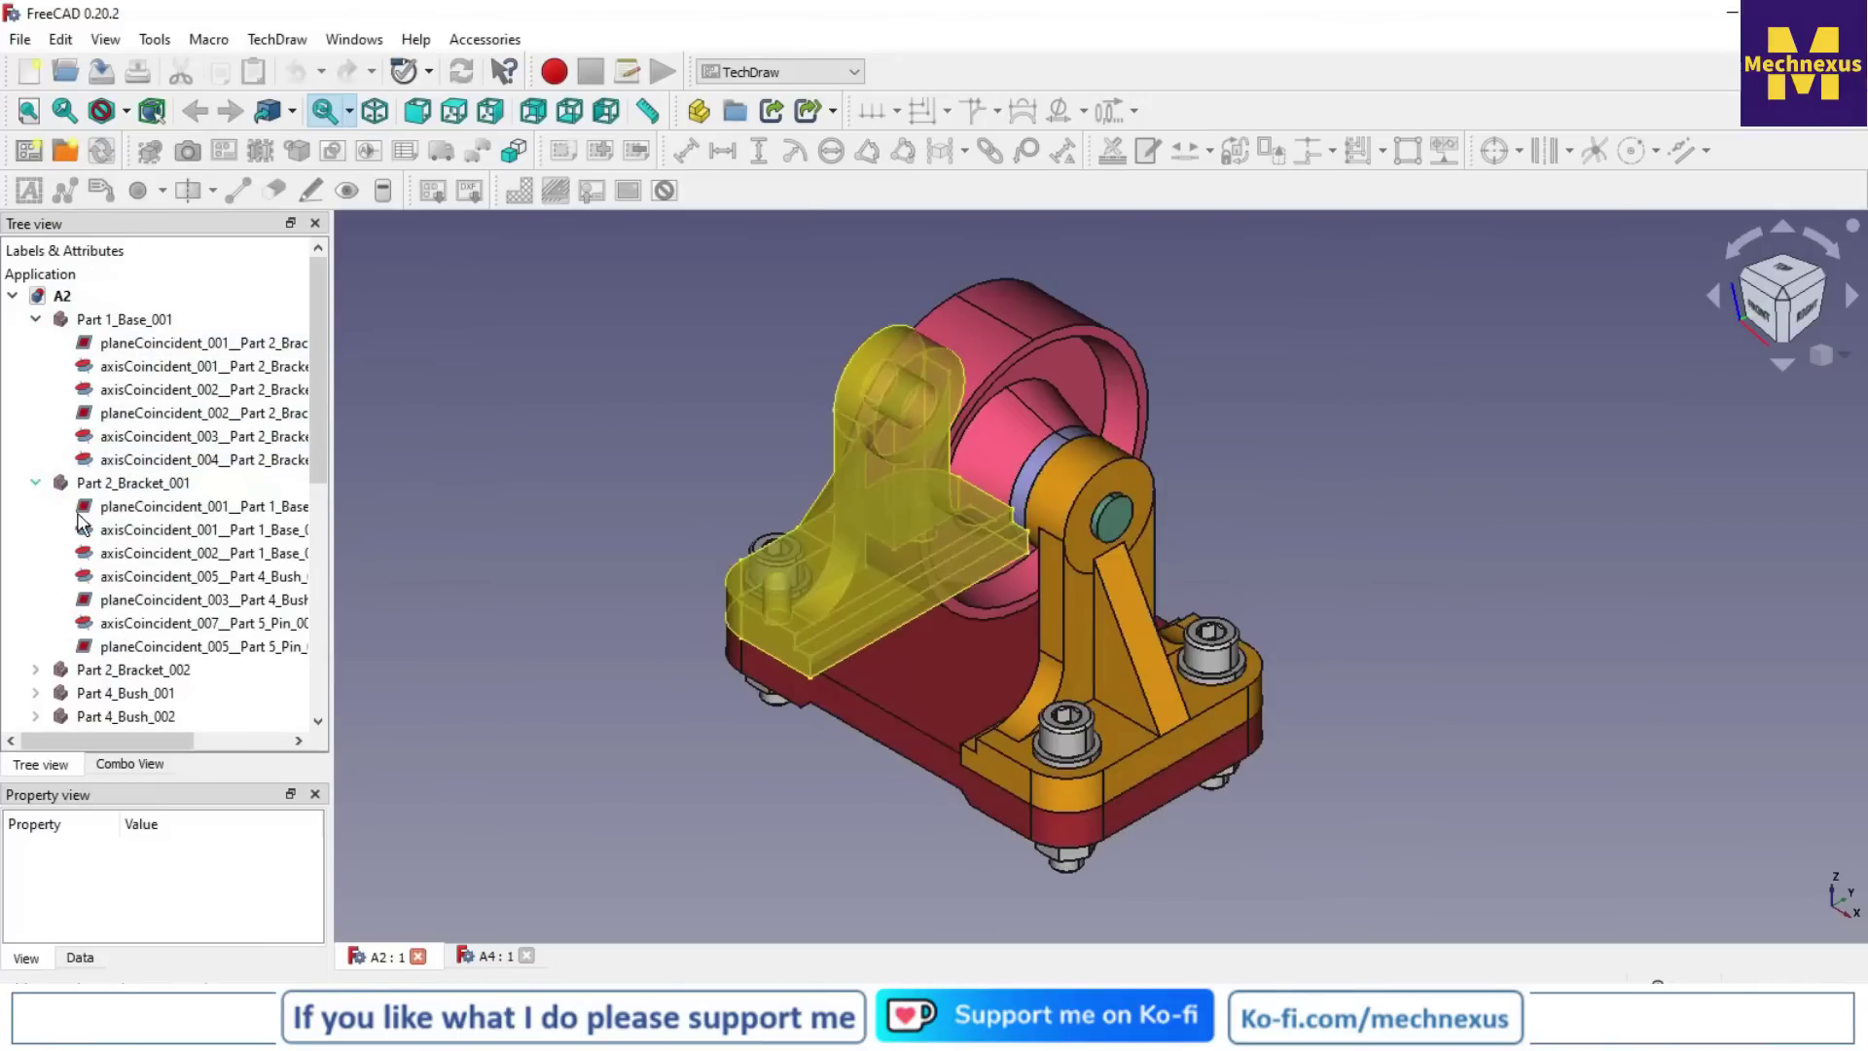
pyautogui.click(485, 956)
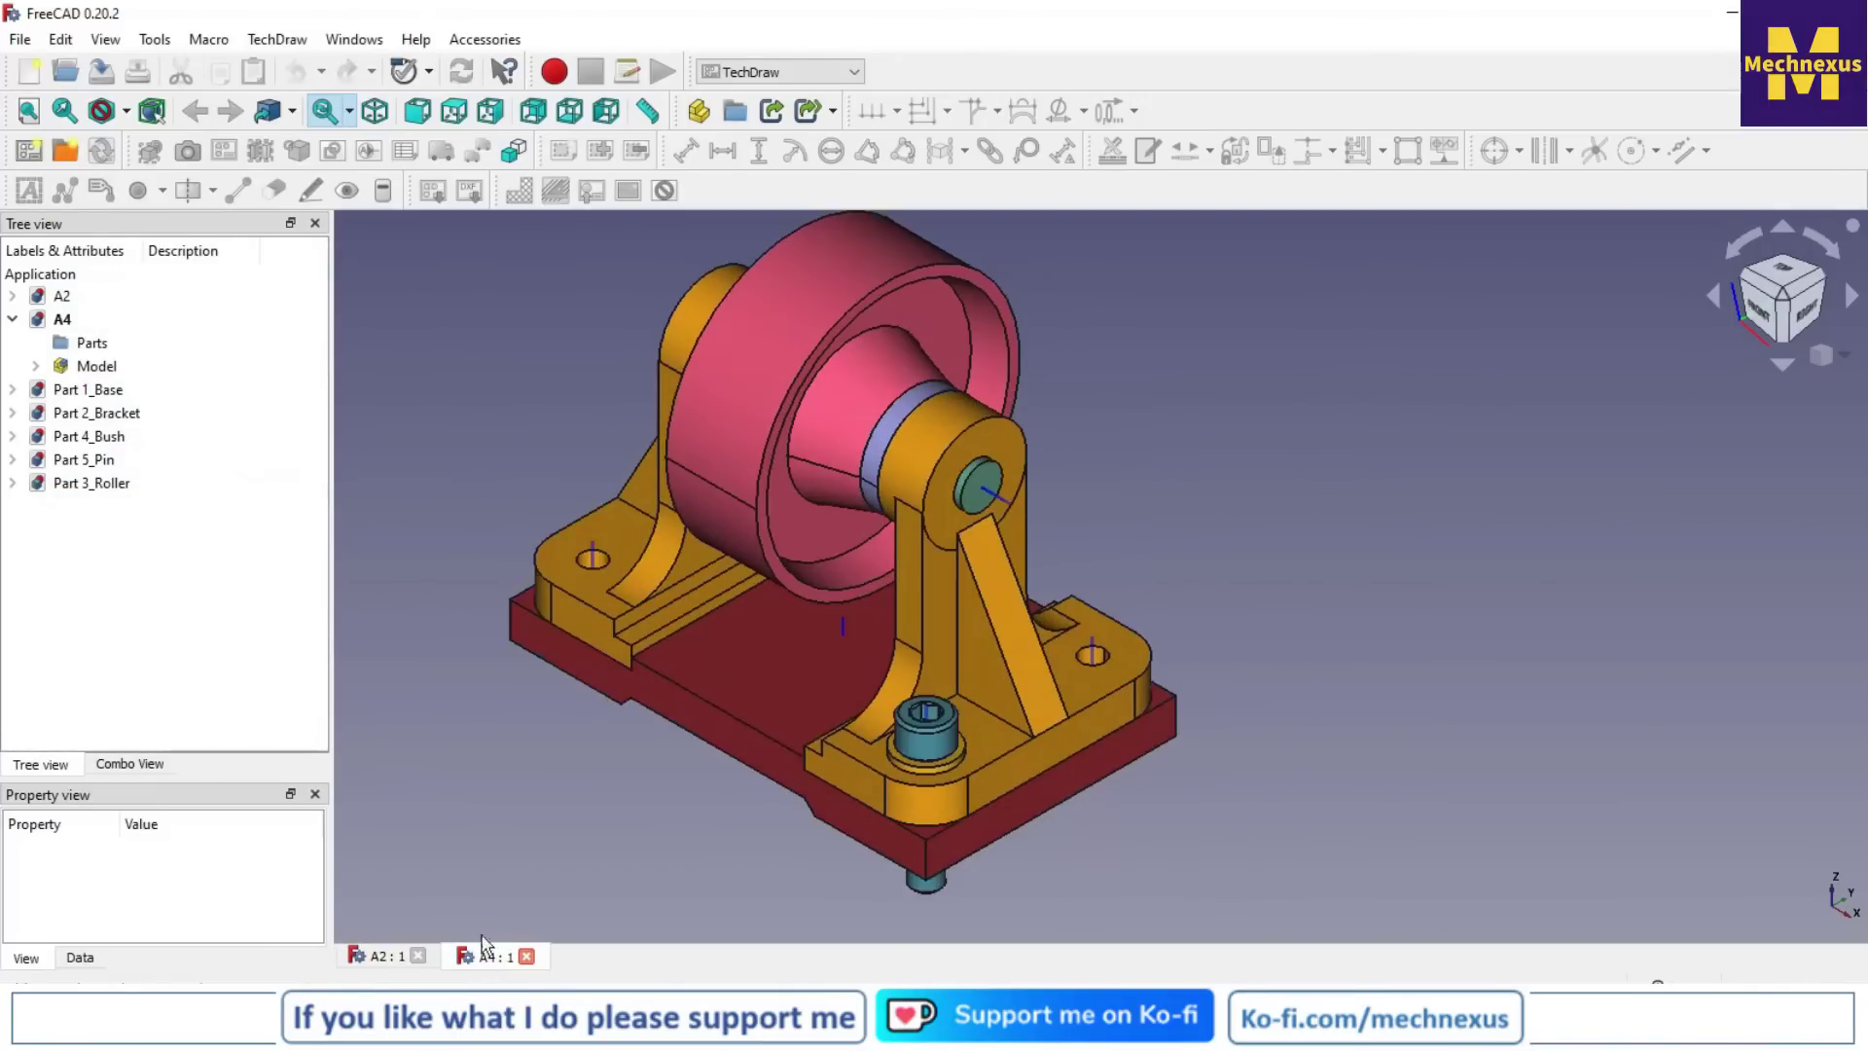
pyautogui.click(12, 390)
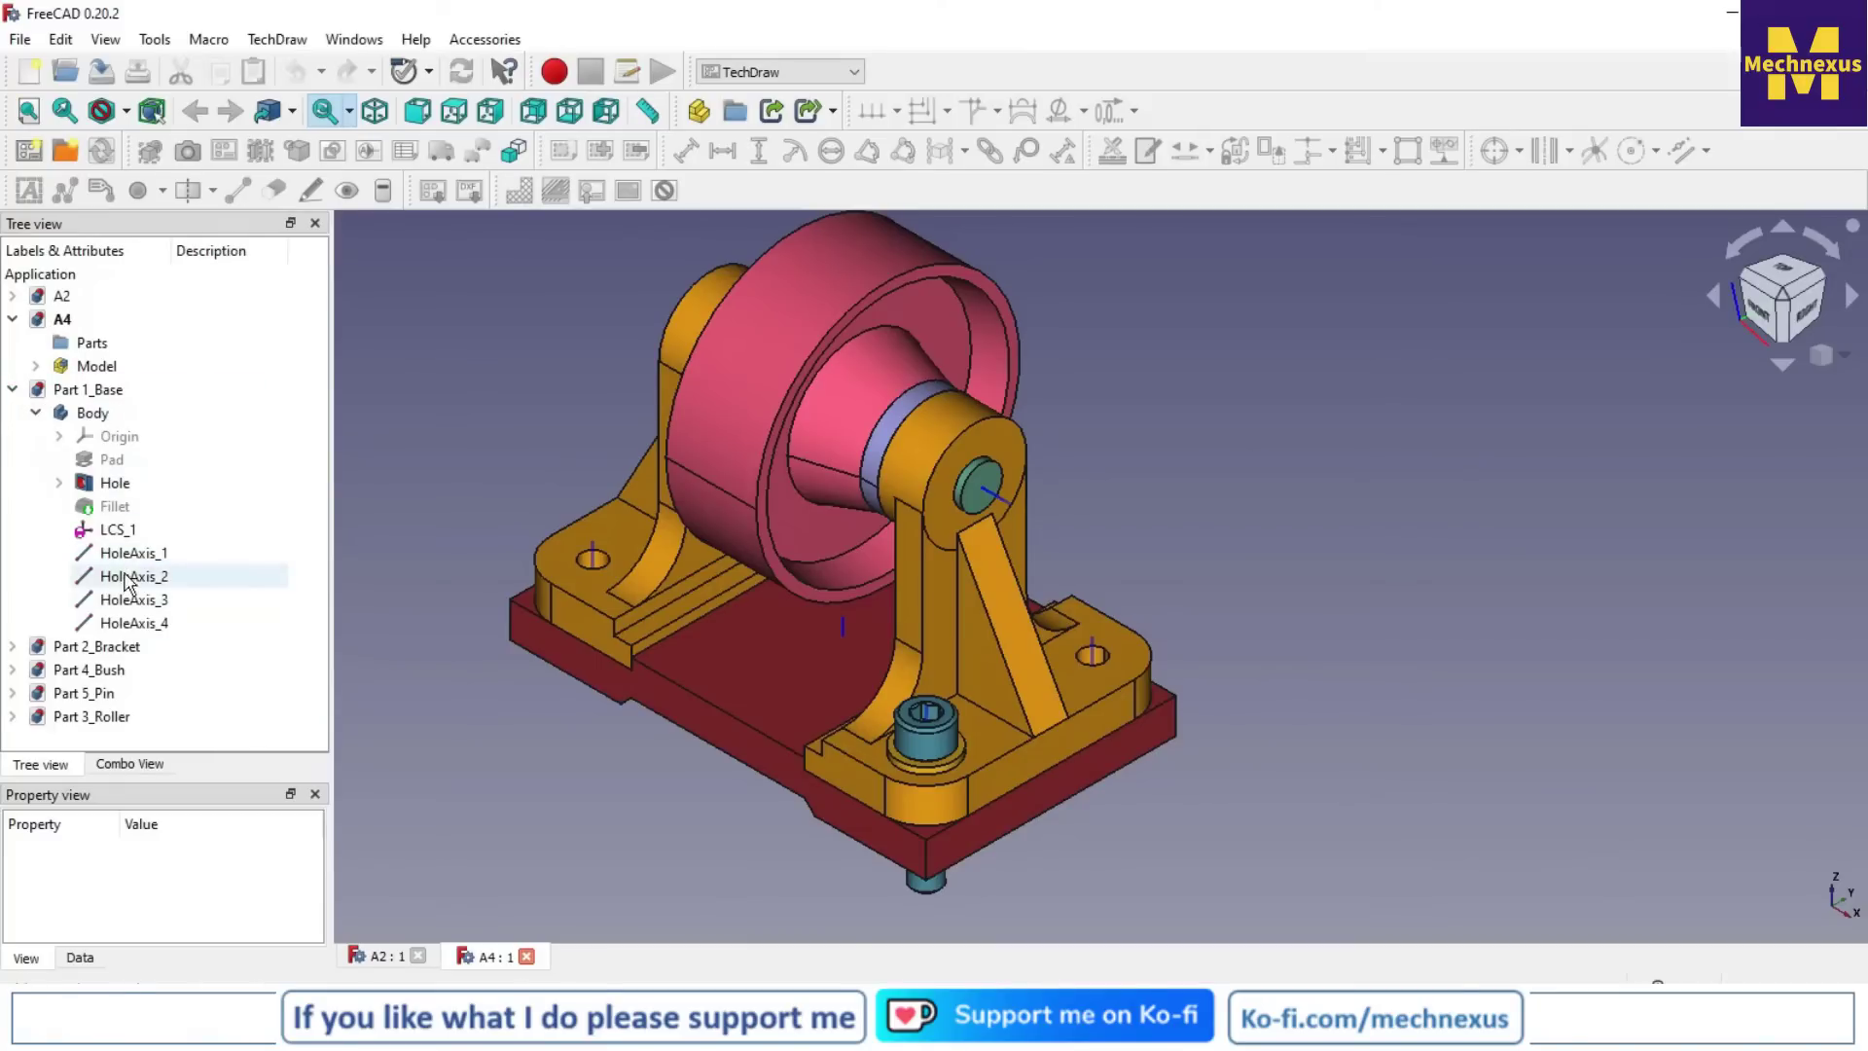
pyautogui.click(387, 963)
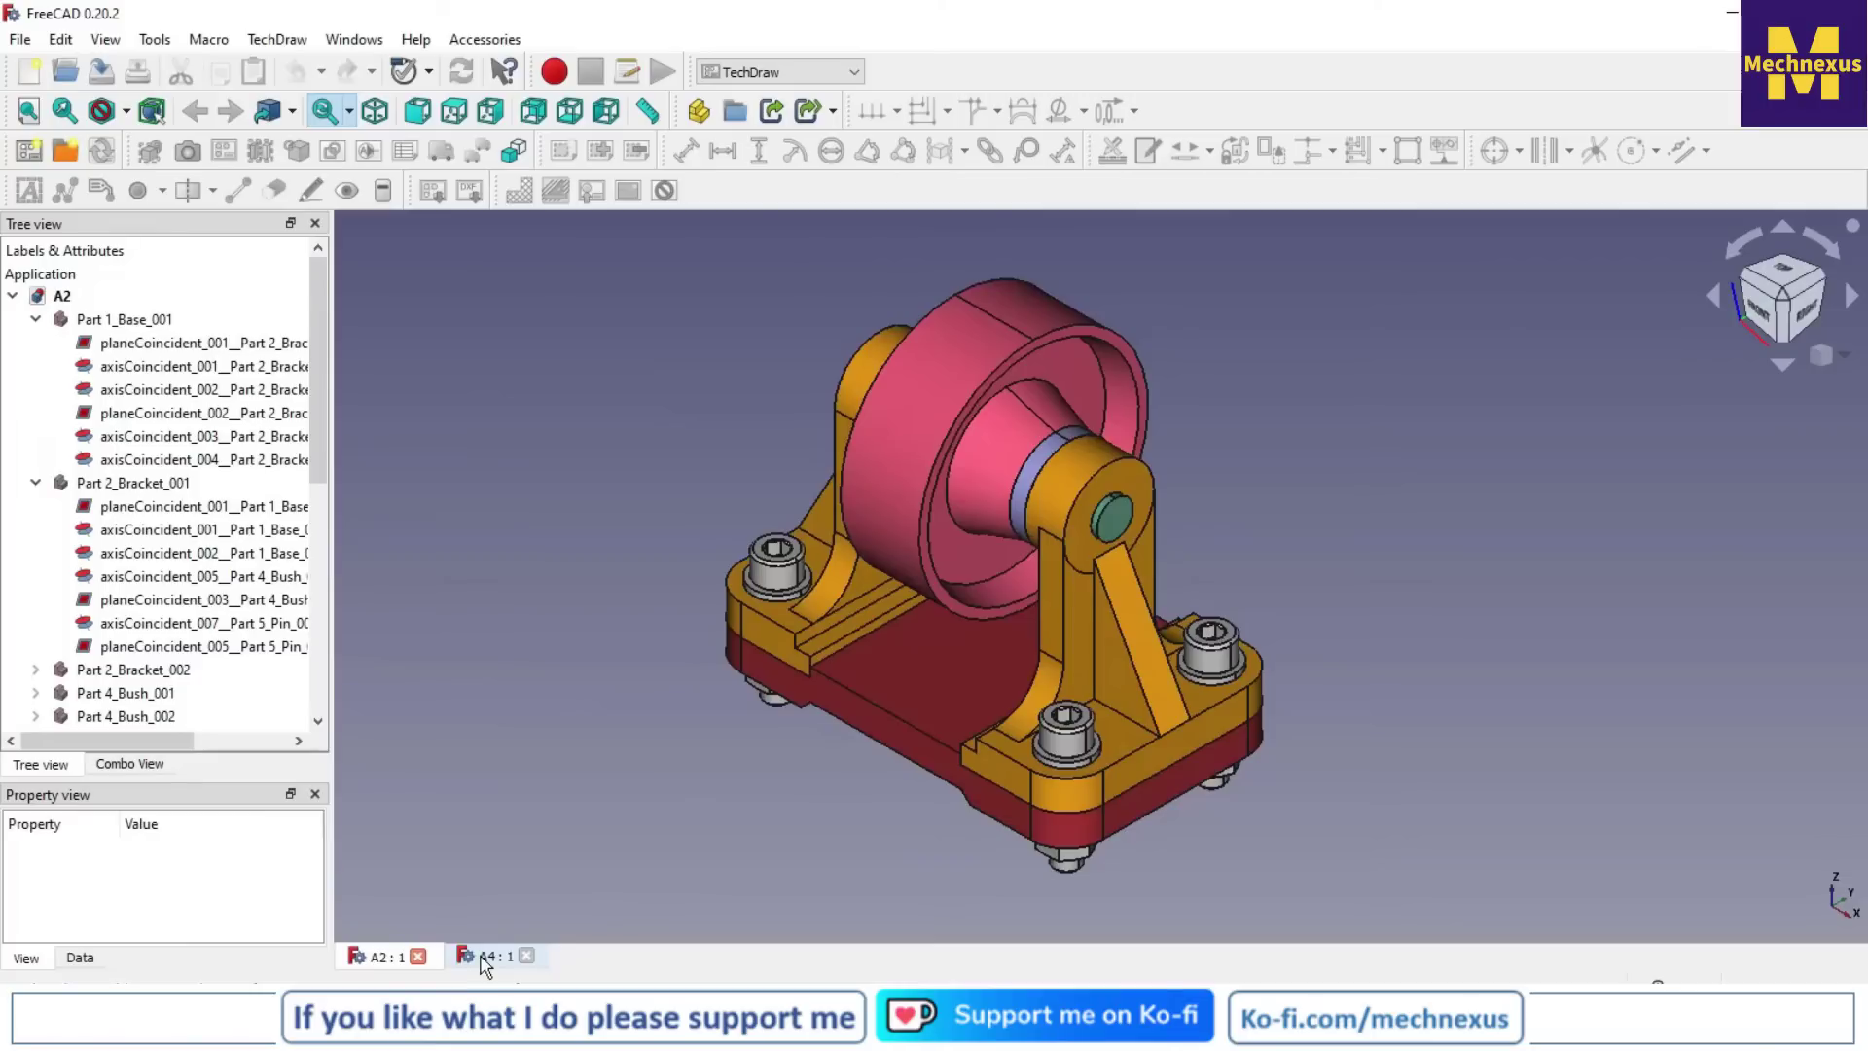
pyautogui.click(778, 72)
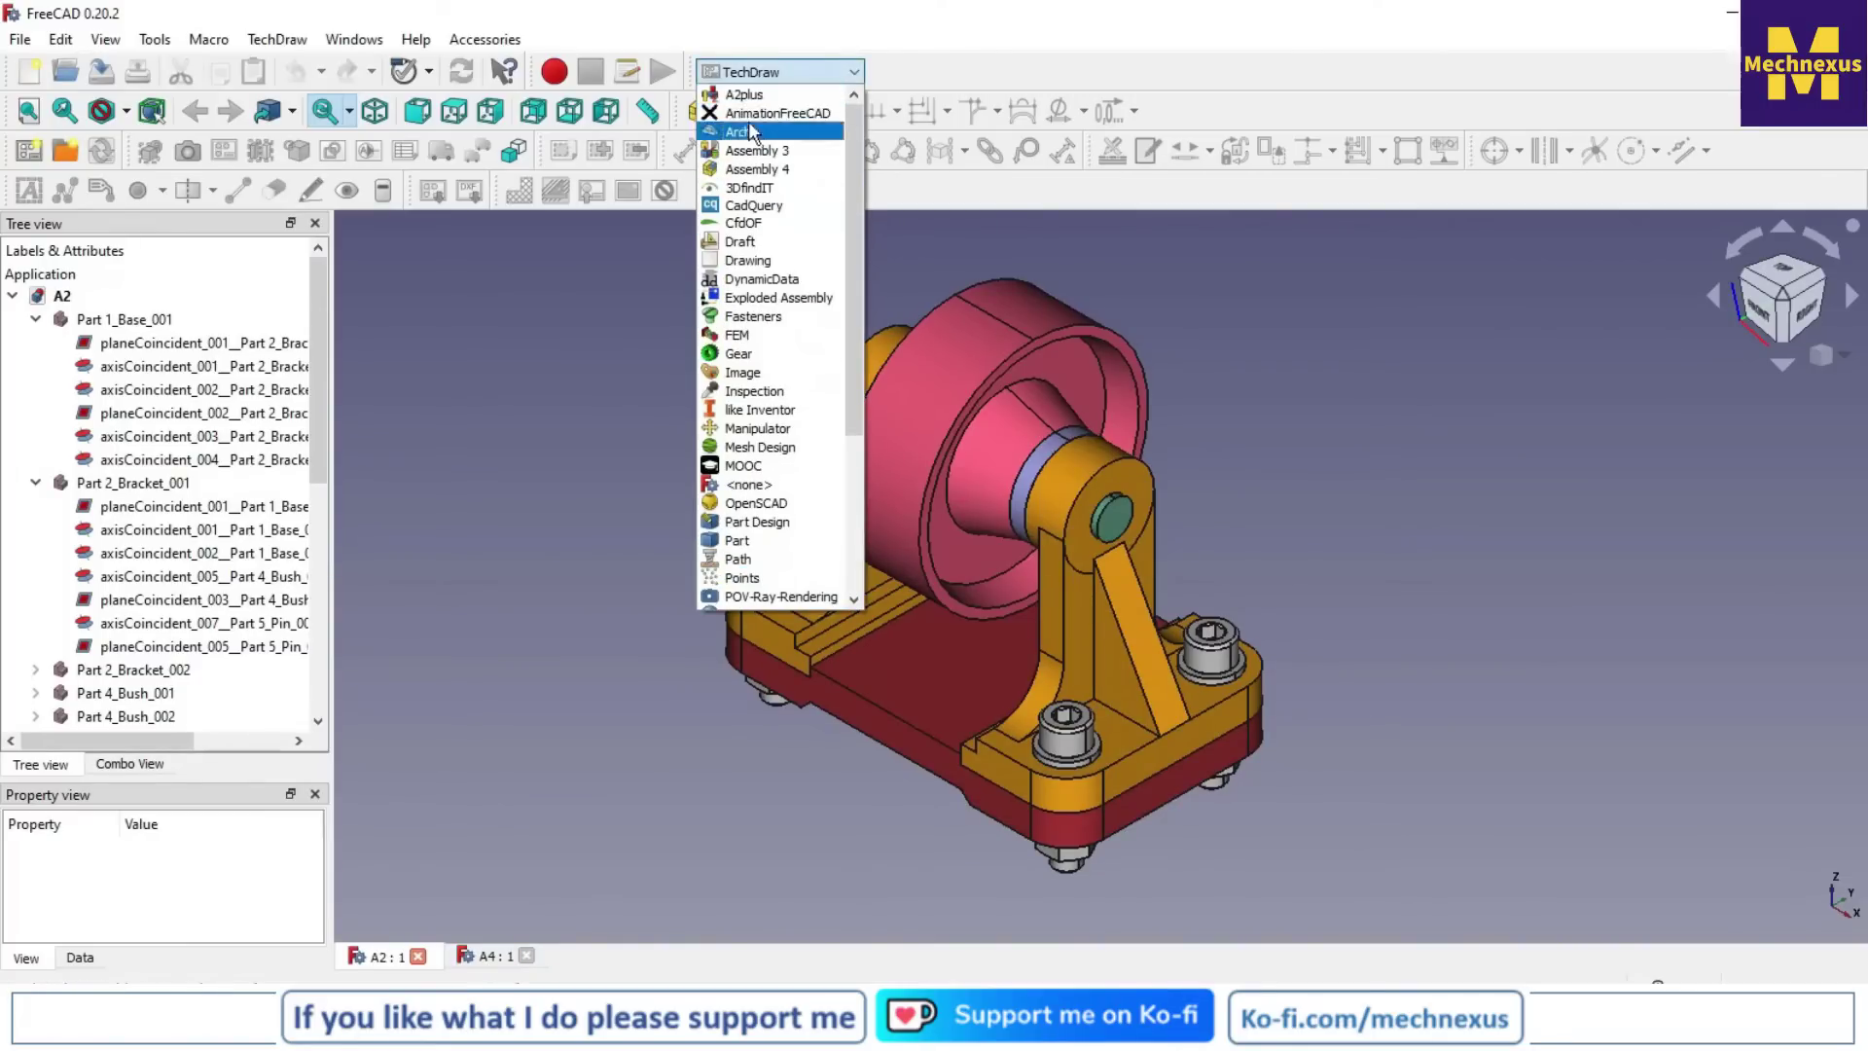
pyautogui.click(504, 720)
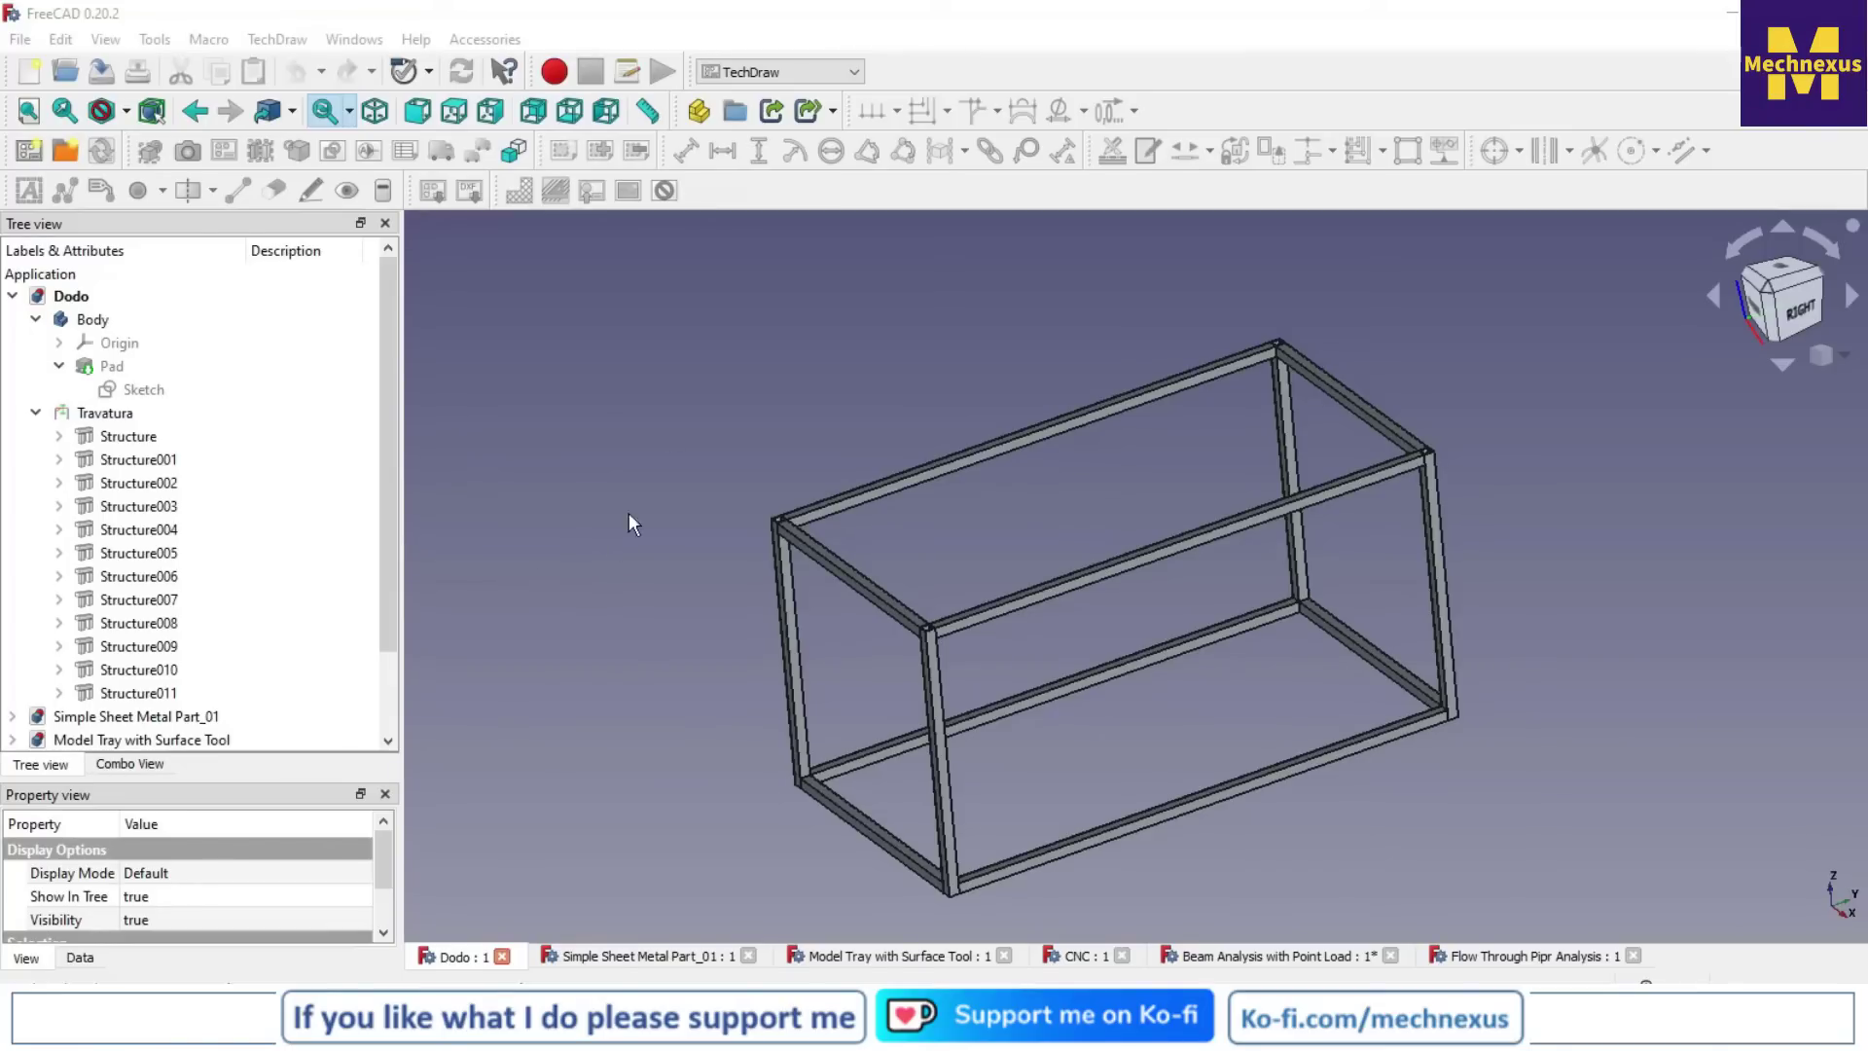
# Orbit the Dodo tube frame, activate the Dodo WB workbench, then close the Dodo document
pyautogui.scroll(-2, 721, 336)
pyautogui.moveTo(653, 723); pyautogui.dragTo(720, 736, button='middle')
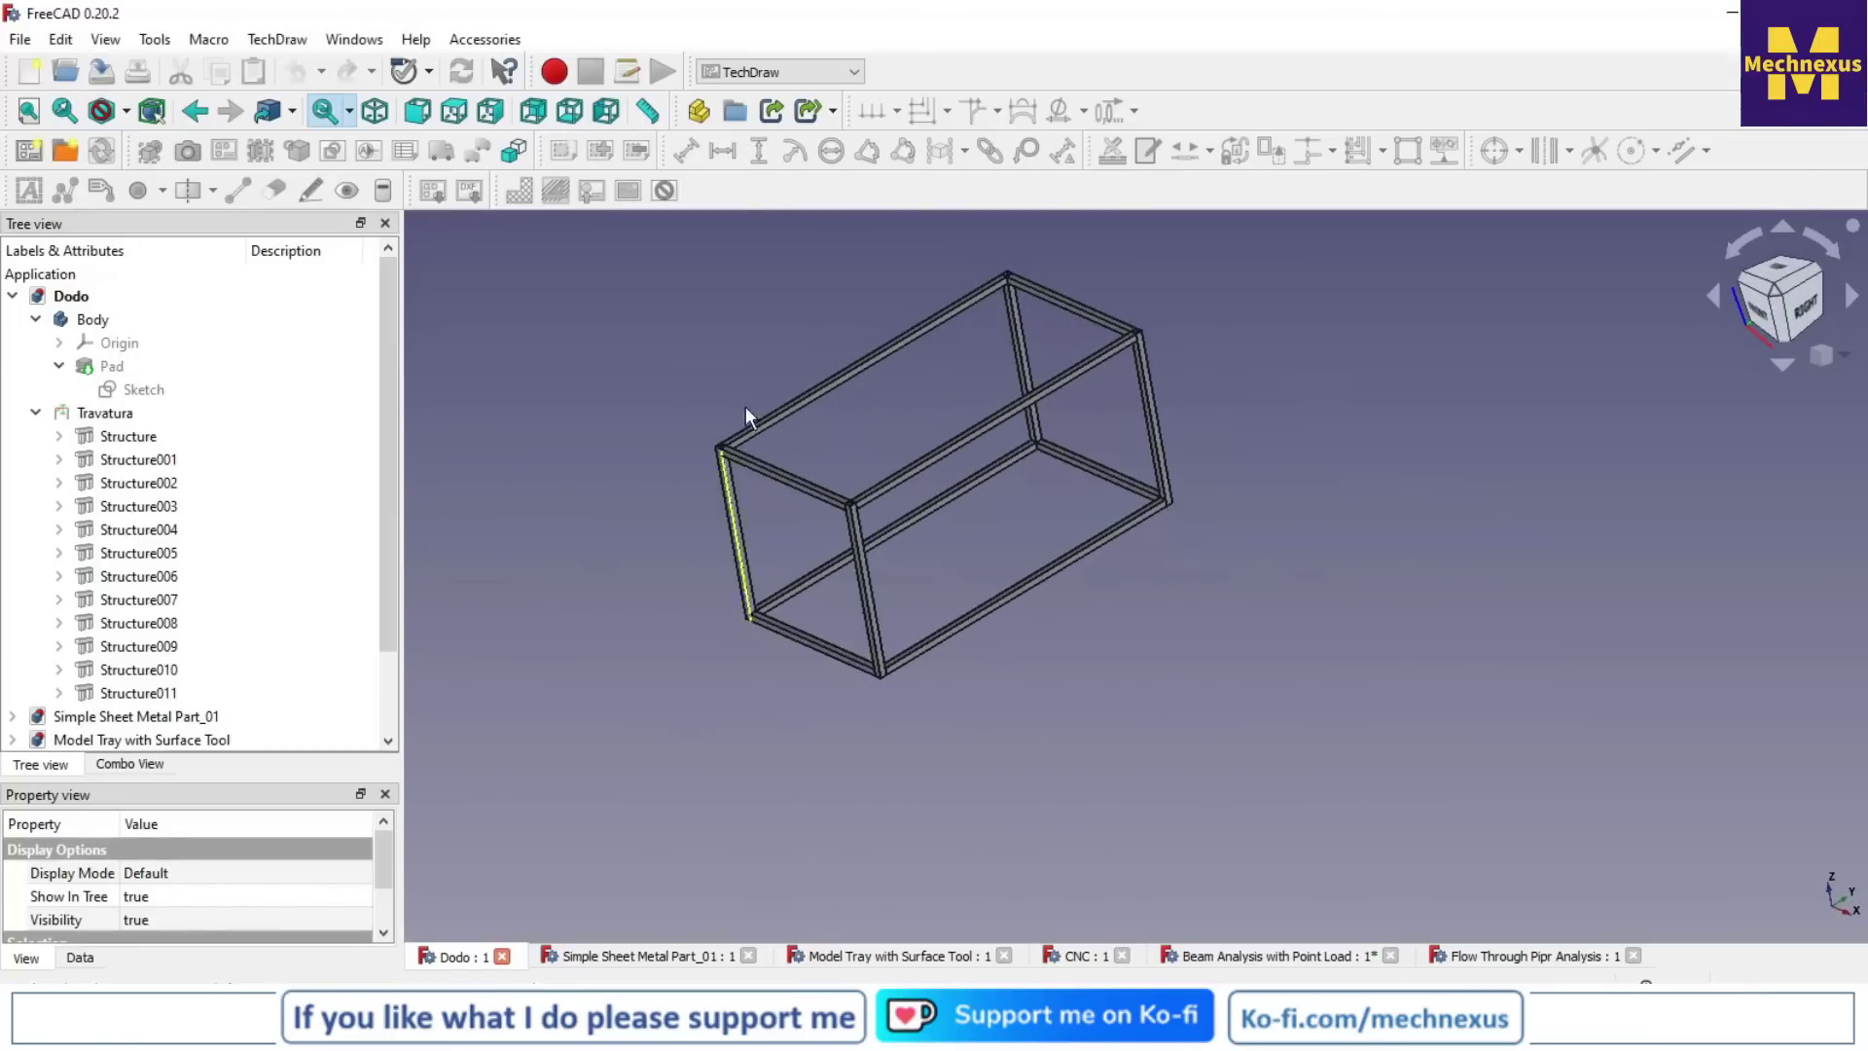
pyautogui.click(769, 75)
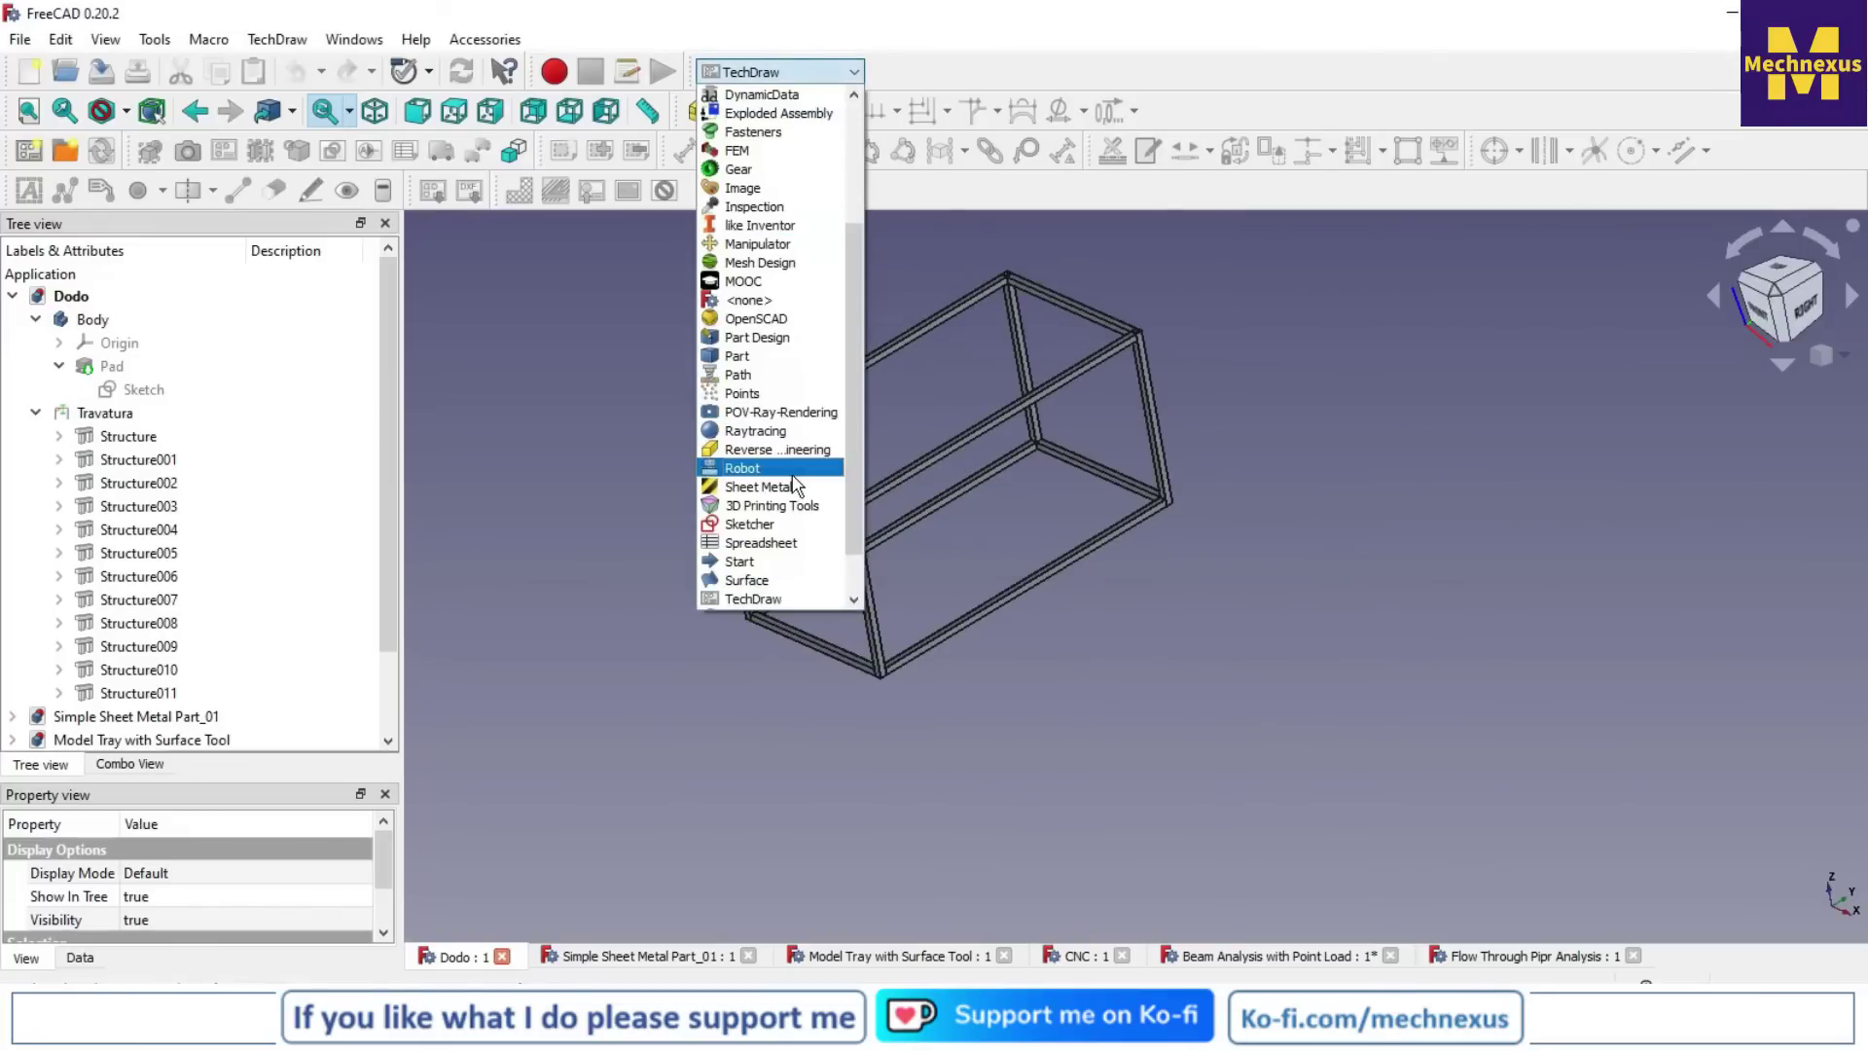
pyautogui.scroll(3, 793, 486)
pyautogui.scroll(-4, 825, 321)
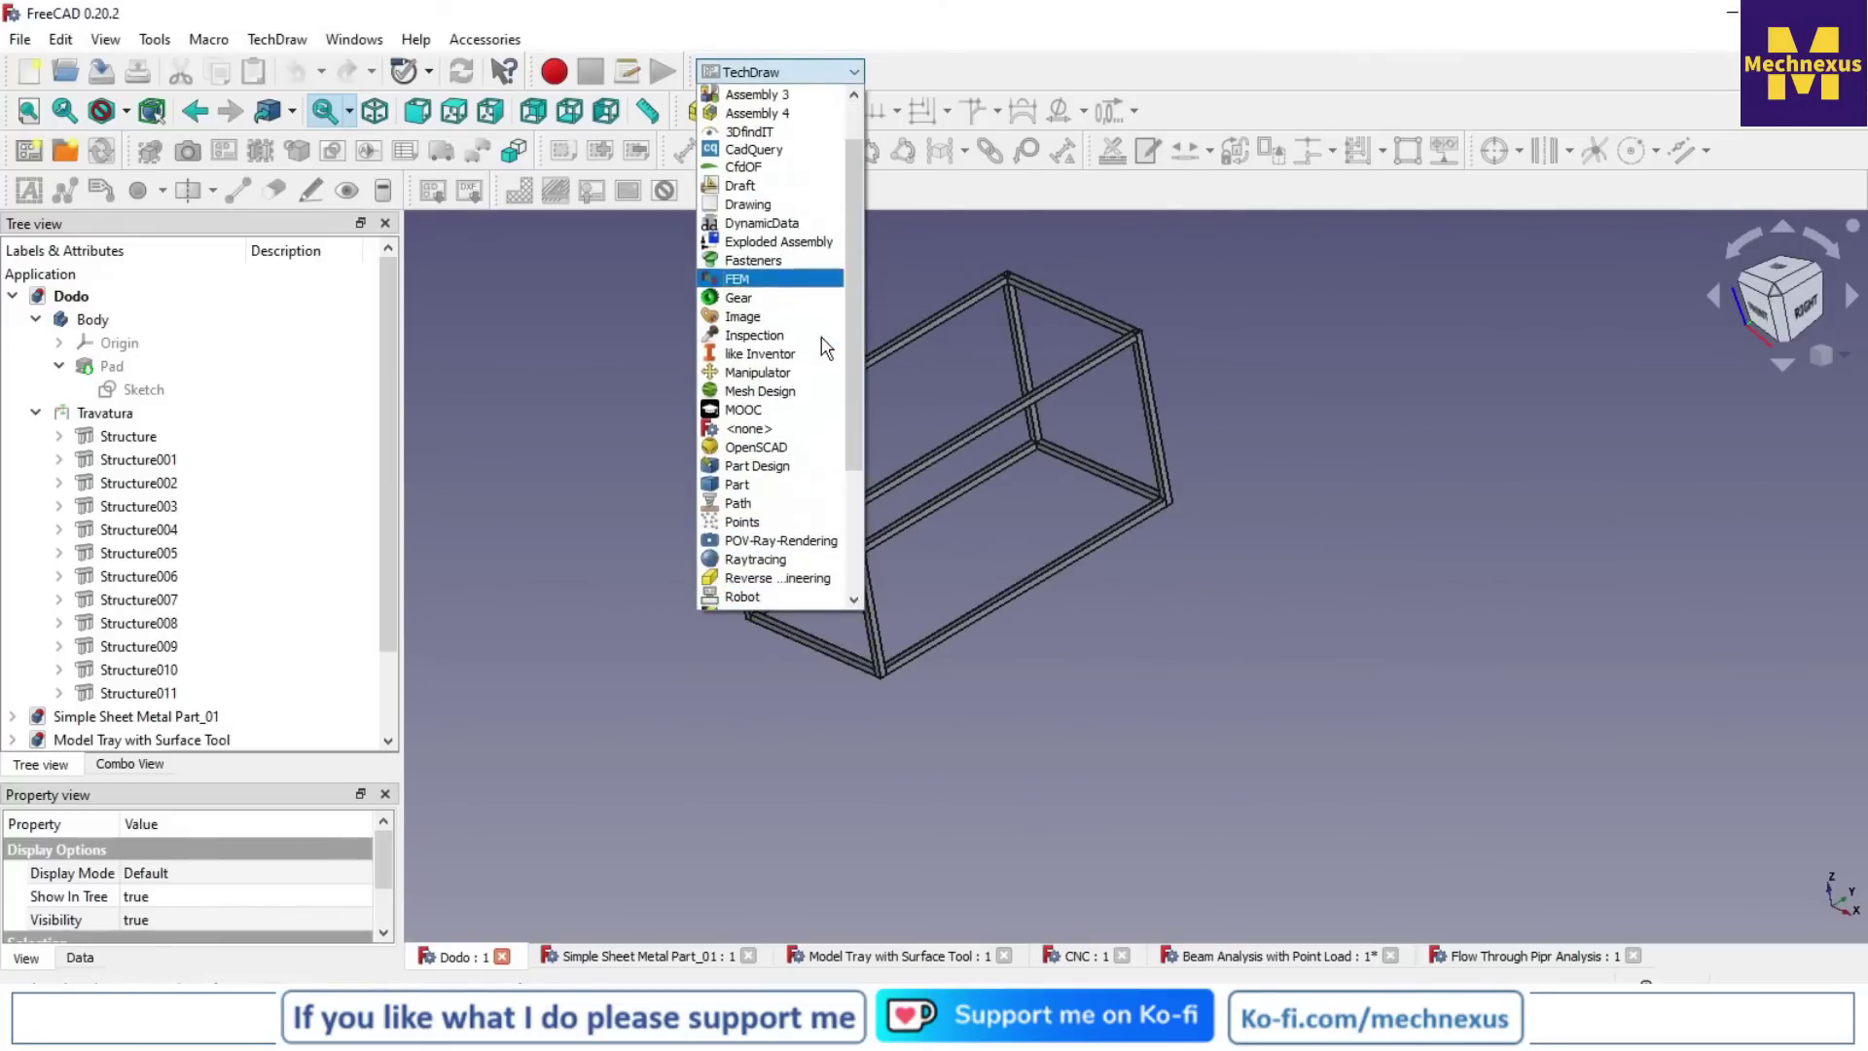
pyautogui.click(776, 599)
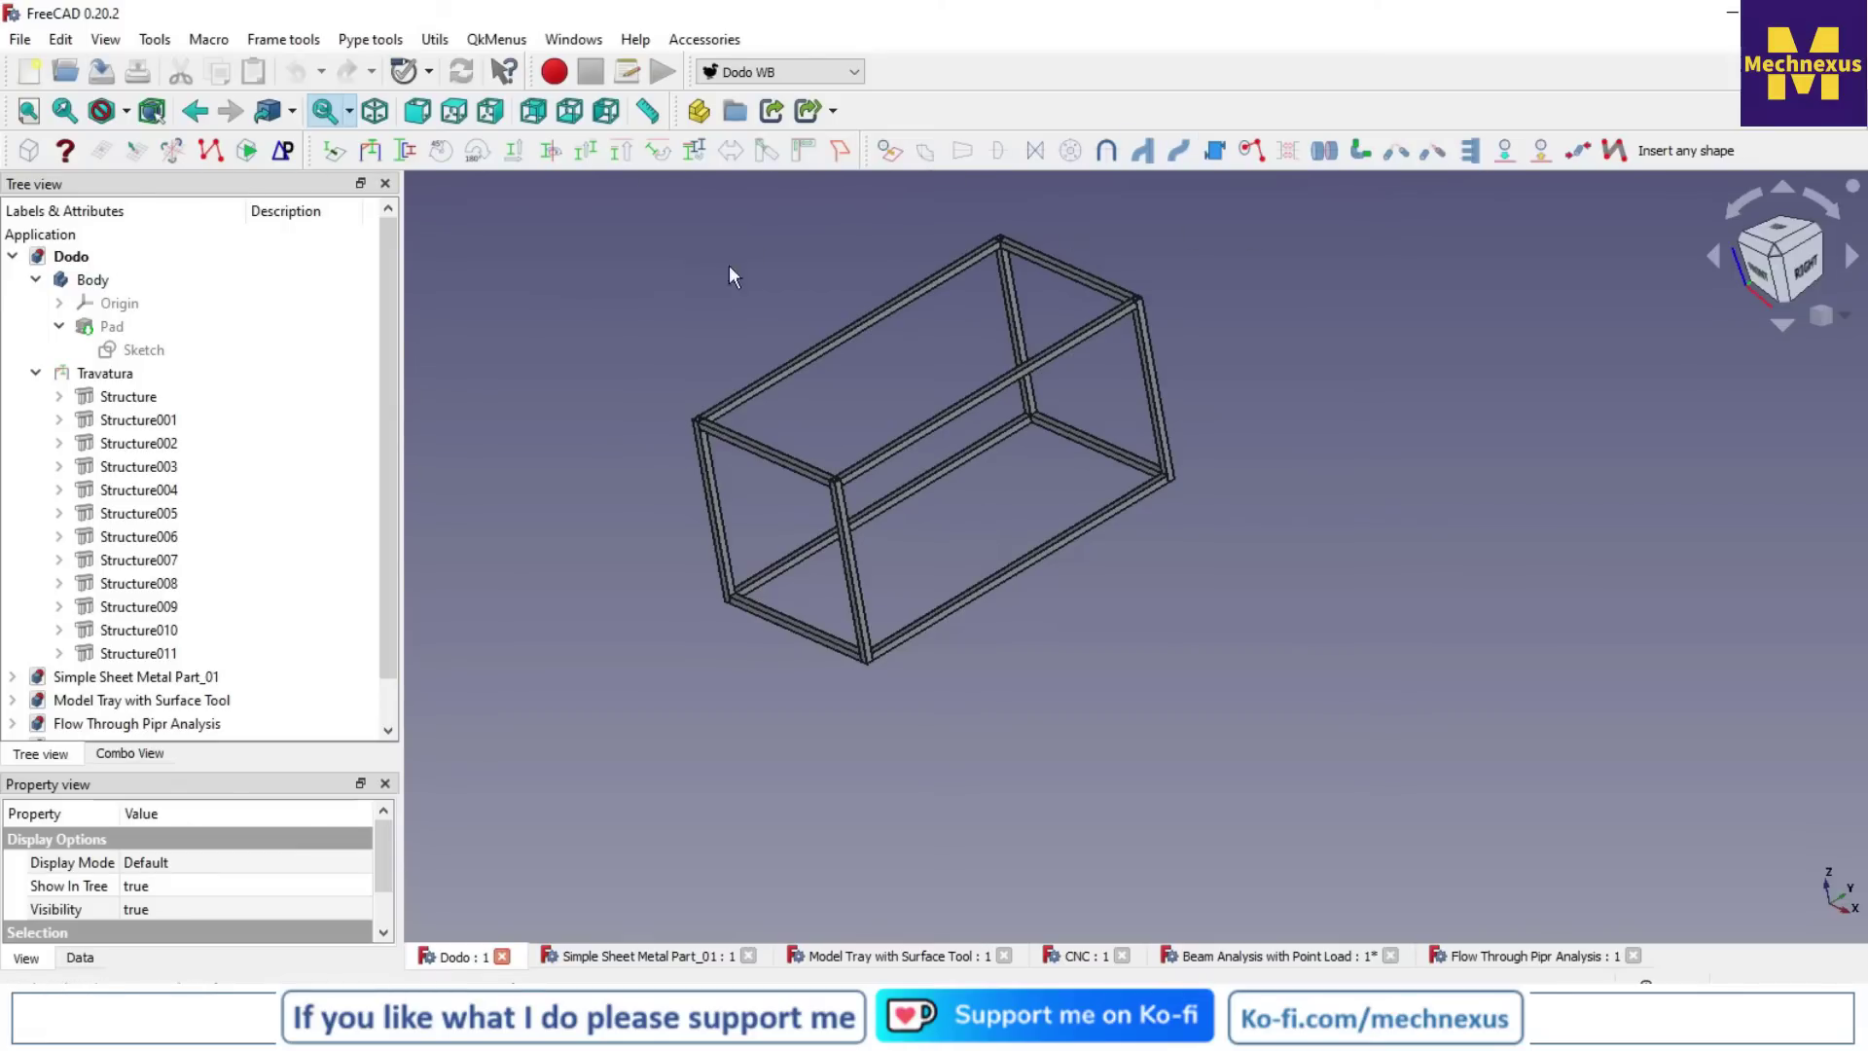
pyautogui.moveTo(680, 584)
pyautogui.mouseDown(button='middle')
pyautogui.moveTo(764, 551)
pyautogui.moveTo(729, 584)
pyautogui.moveTo(715, 572)
pyautogui.mouseUp(button='middle')
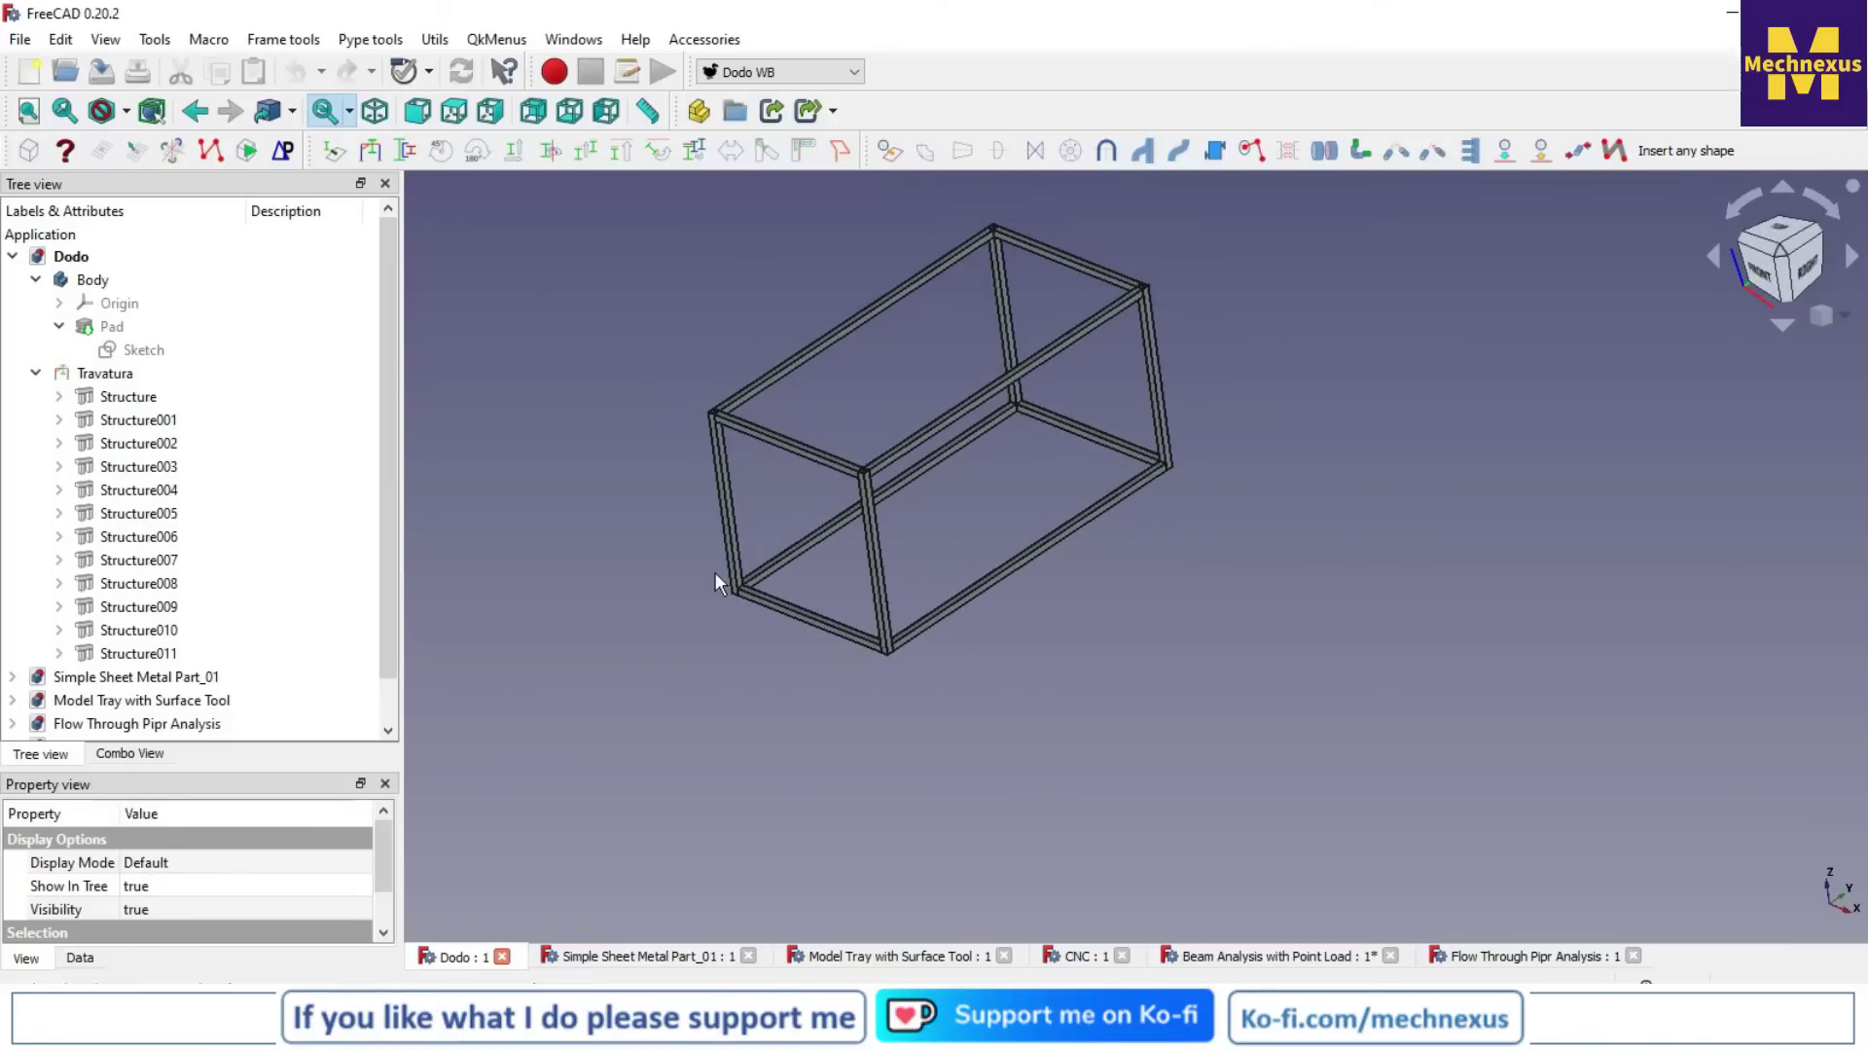
pyautogui.click(502, 956)
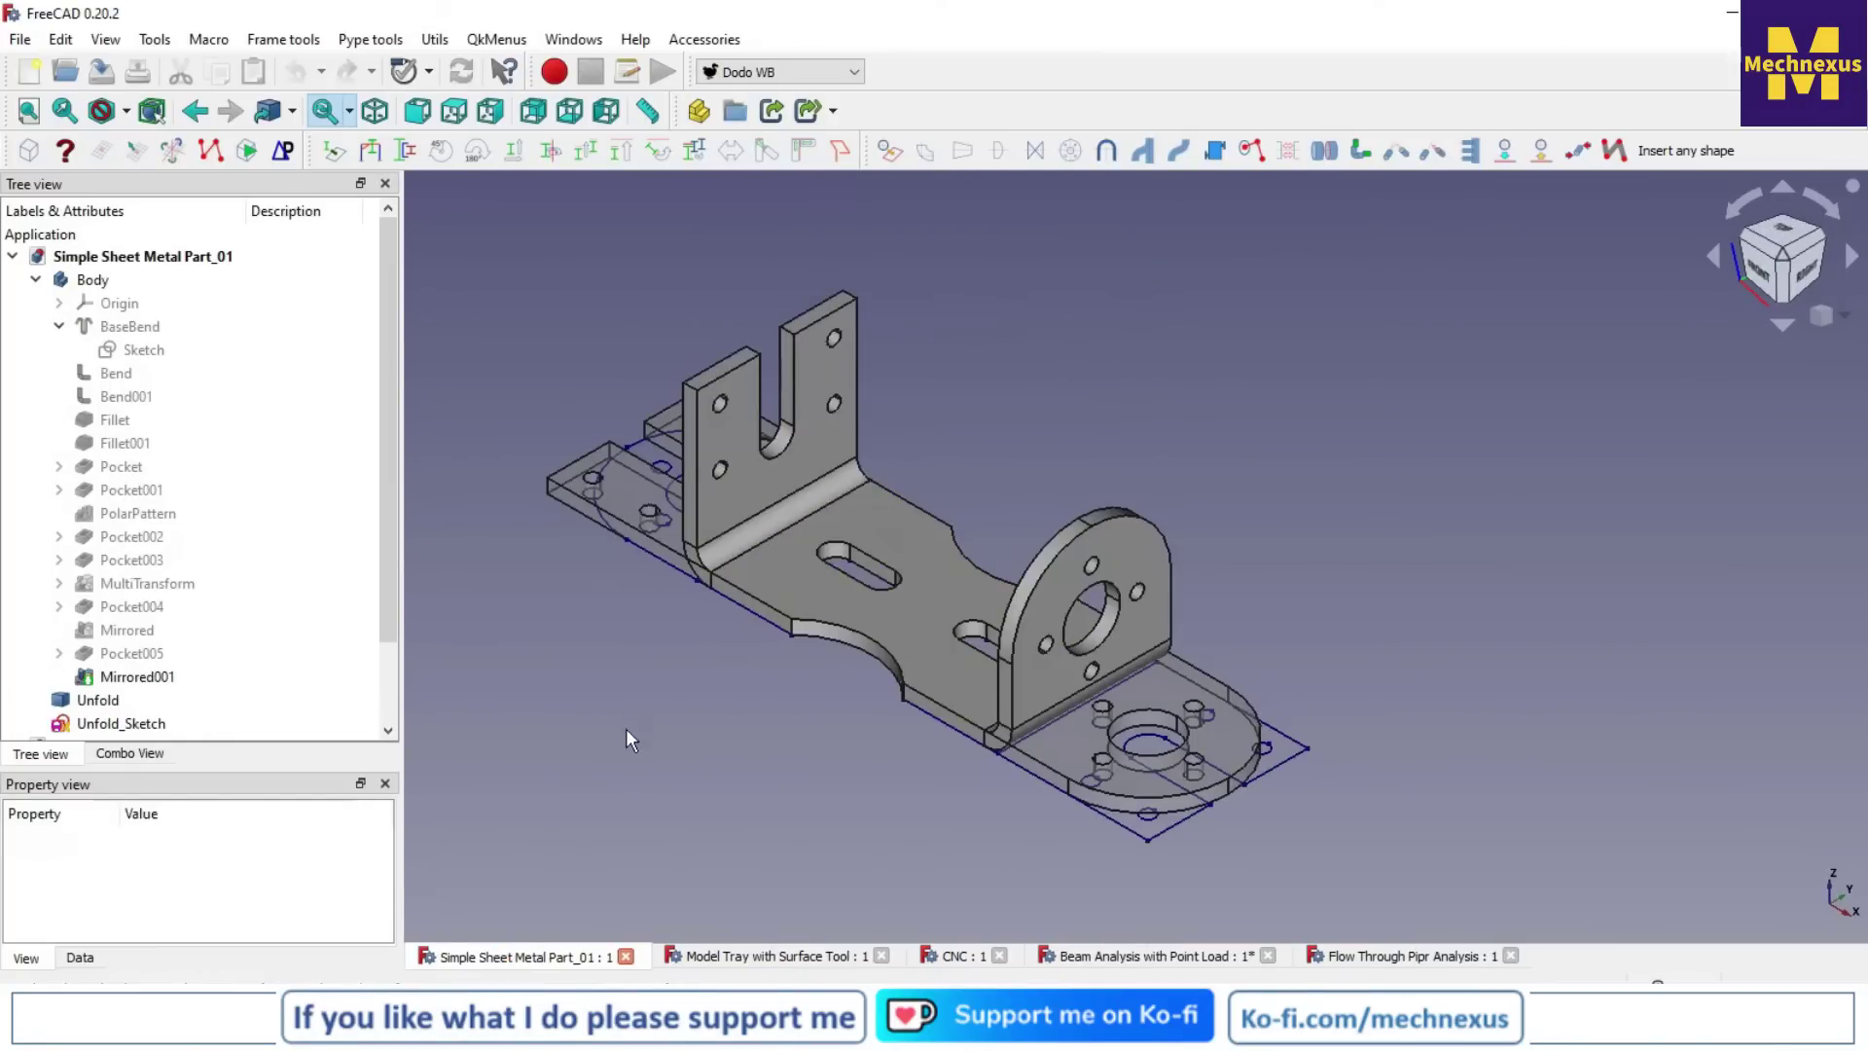
# Activate the Sheet Metal workbench, zoom around the bracket, and close Simple Sheet Metal Part_01
pyautogui.click(757, 76)
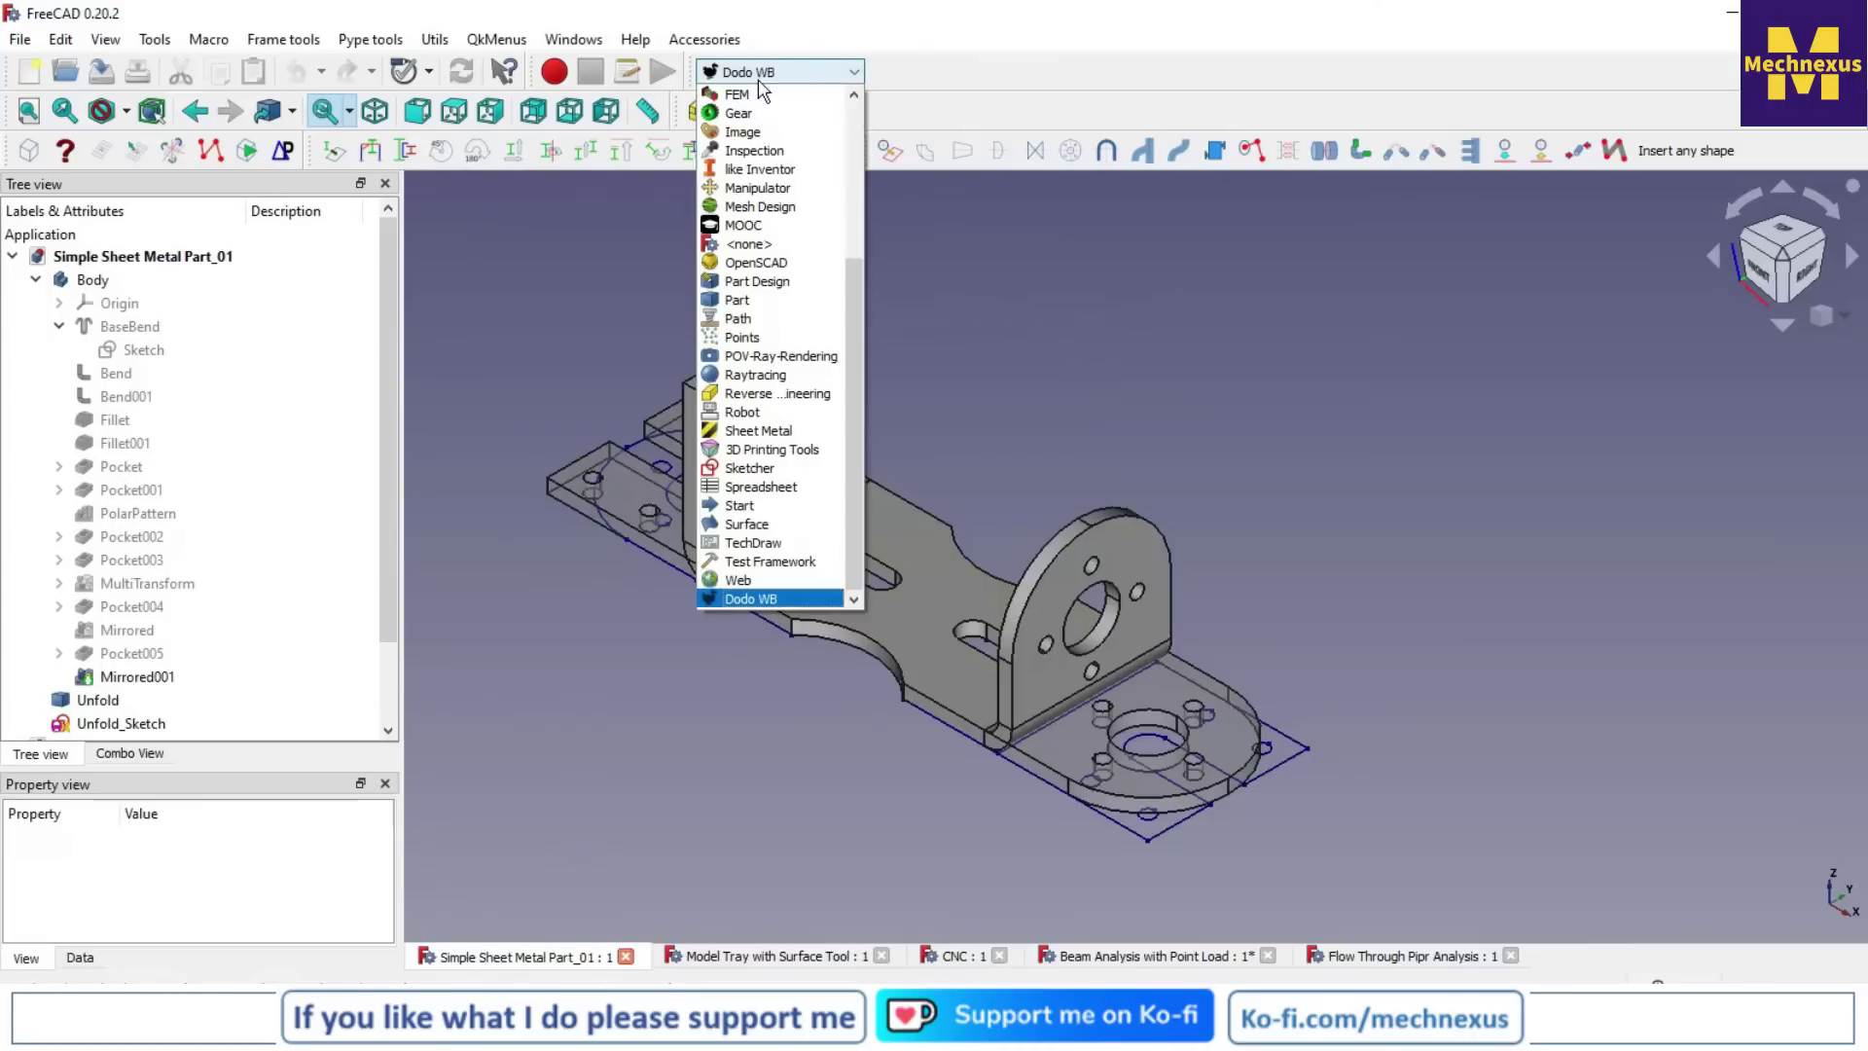
pyautogui.click(796, 428)
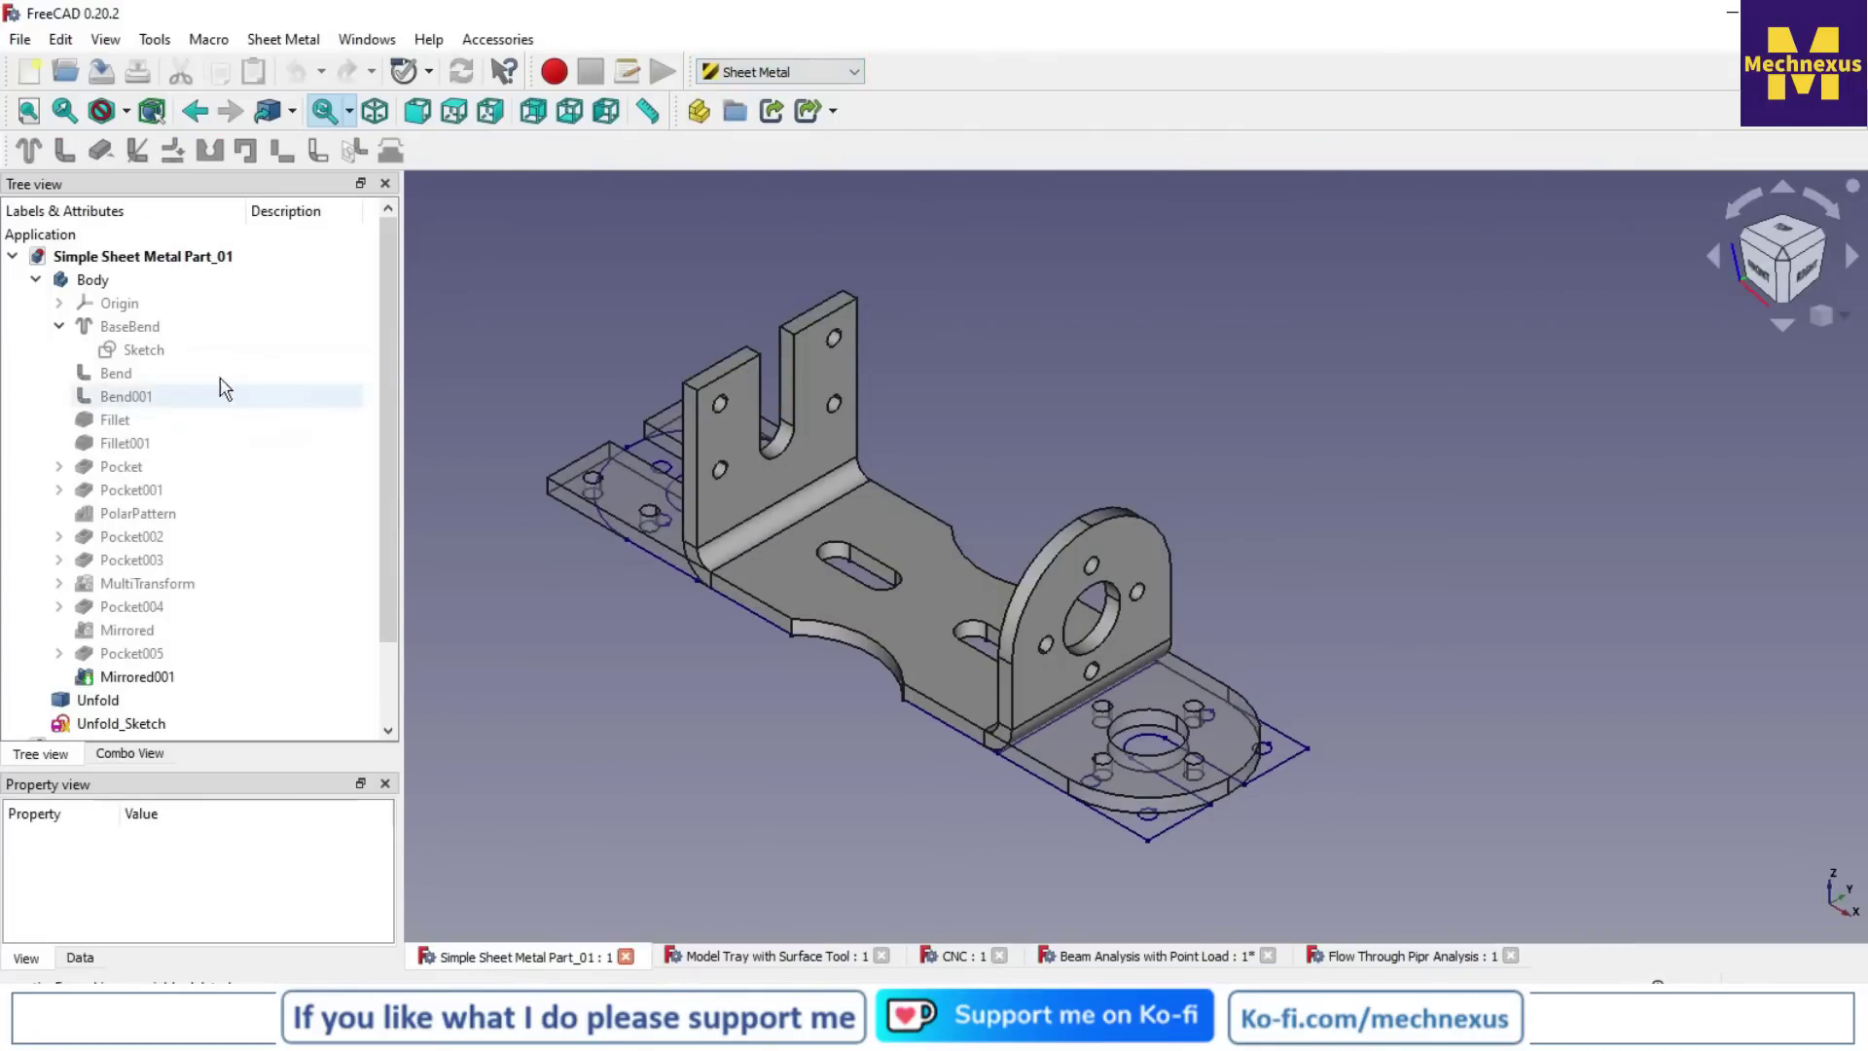
pyautogui.scroll(-2, 244, 550)
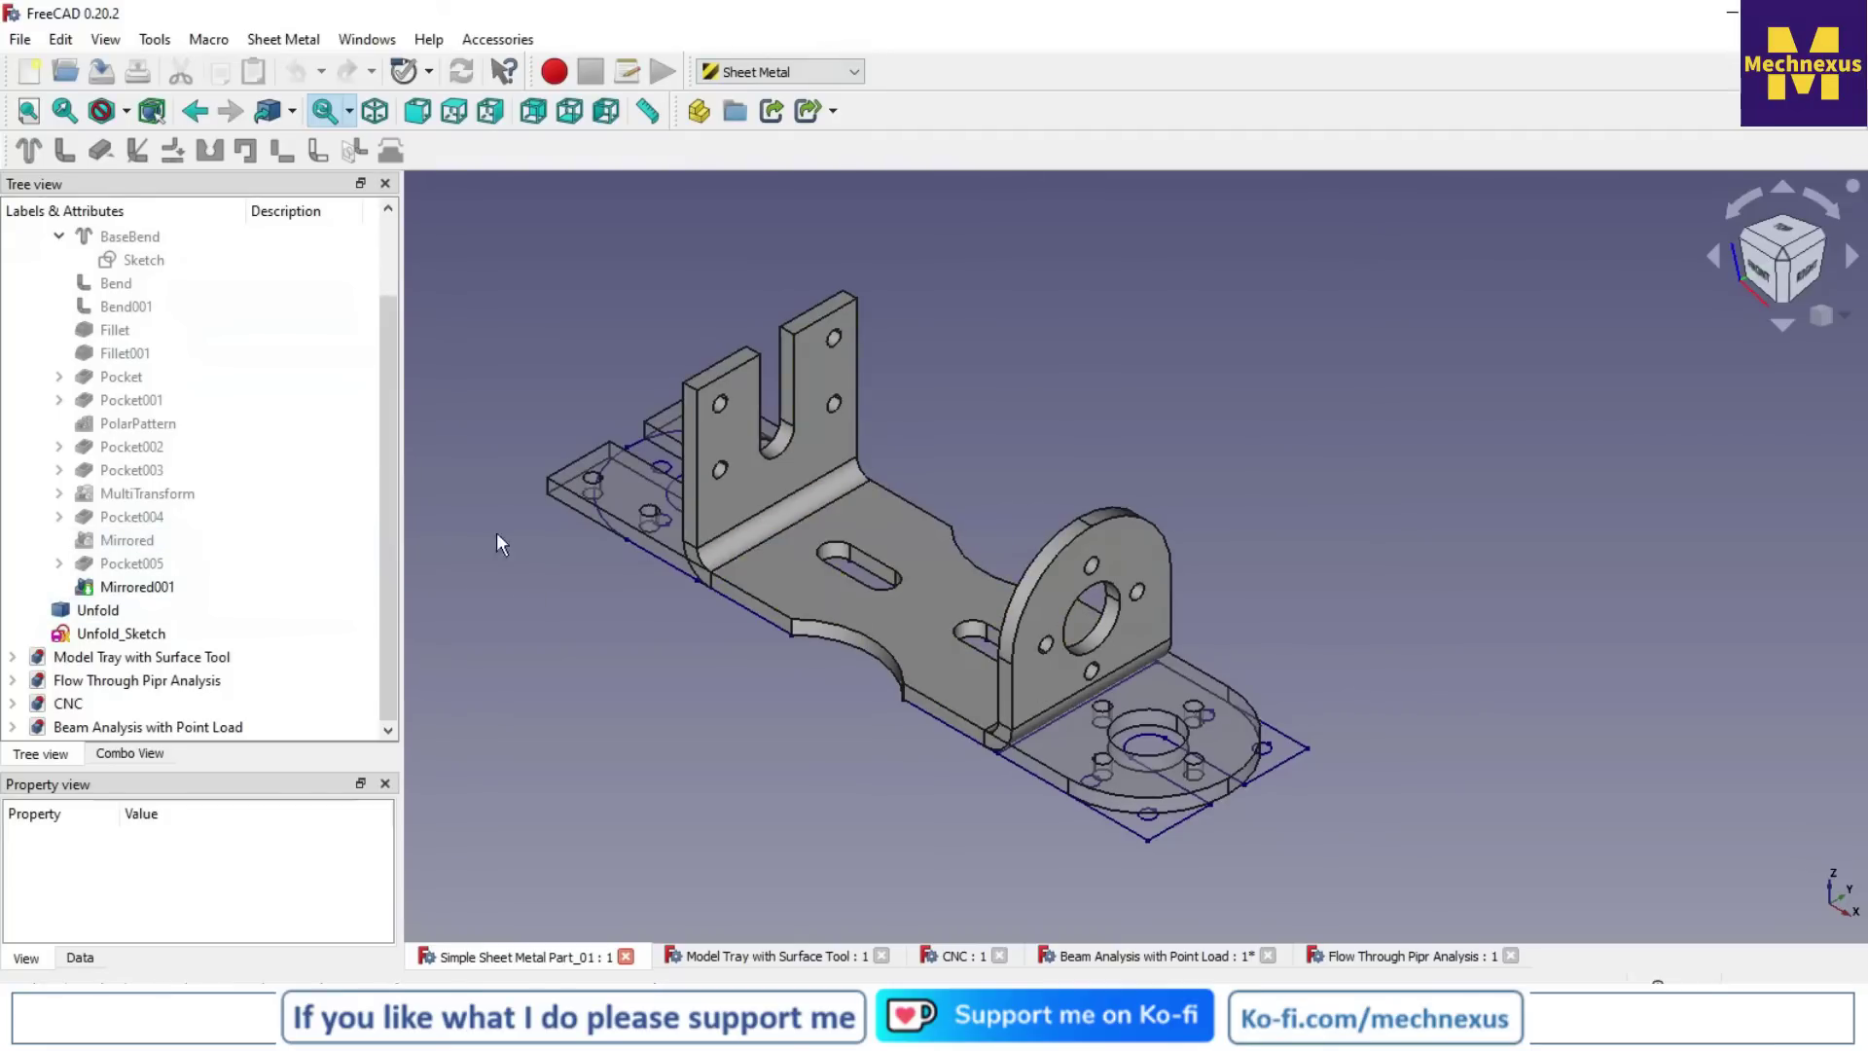
pyautogui.scroll(2, 617, 382)
pyautogui.scroll(-3, 623, 389)
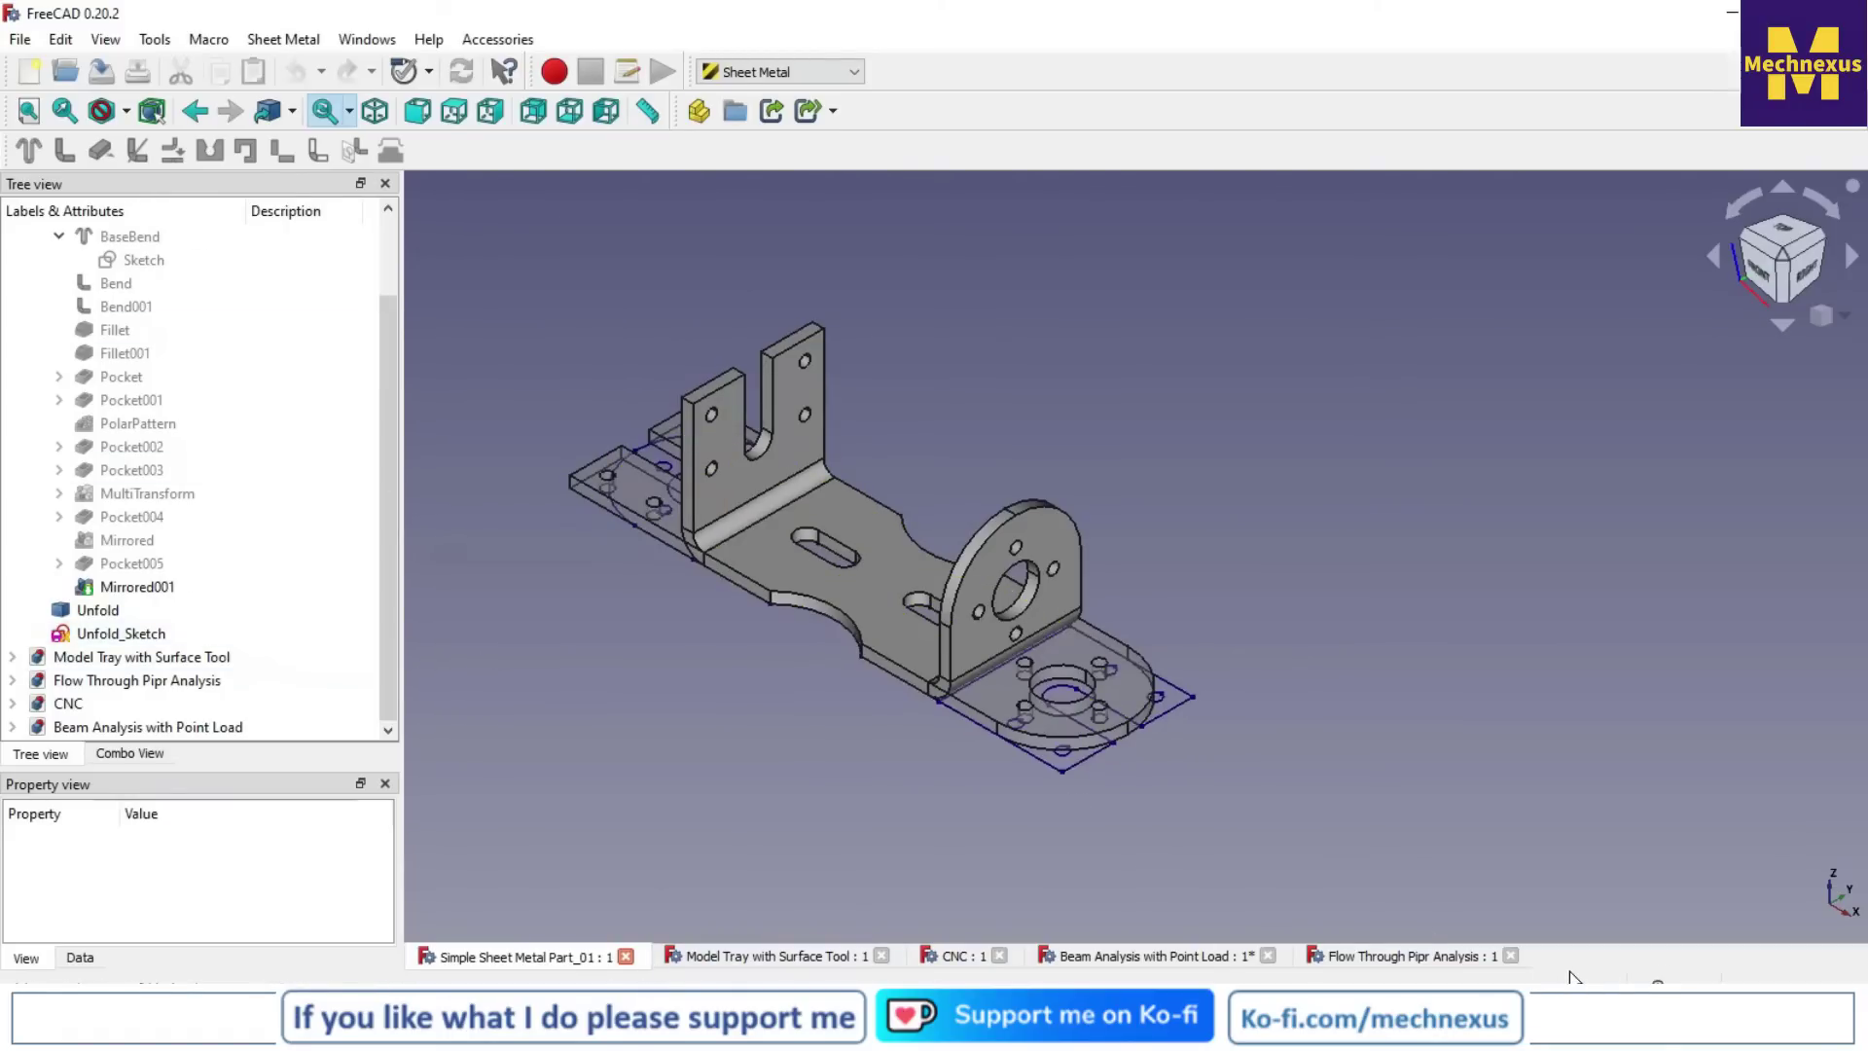
pyautogui.click(626, 957)
pyautogui.click(548, 948)
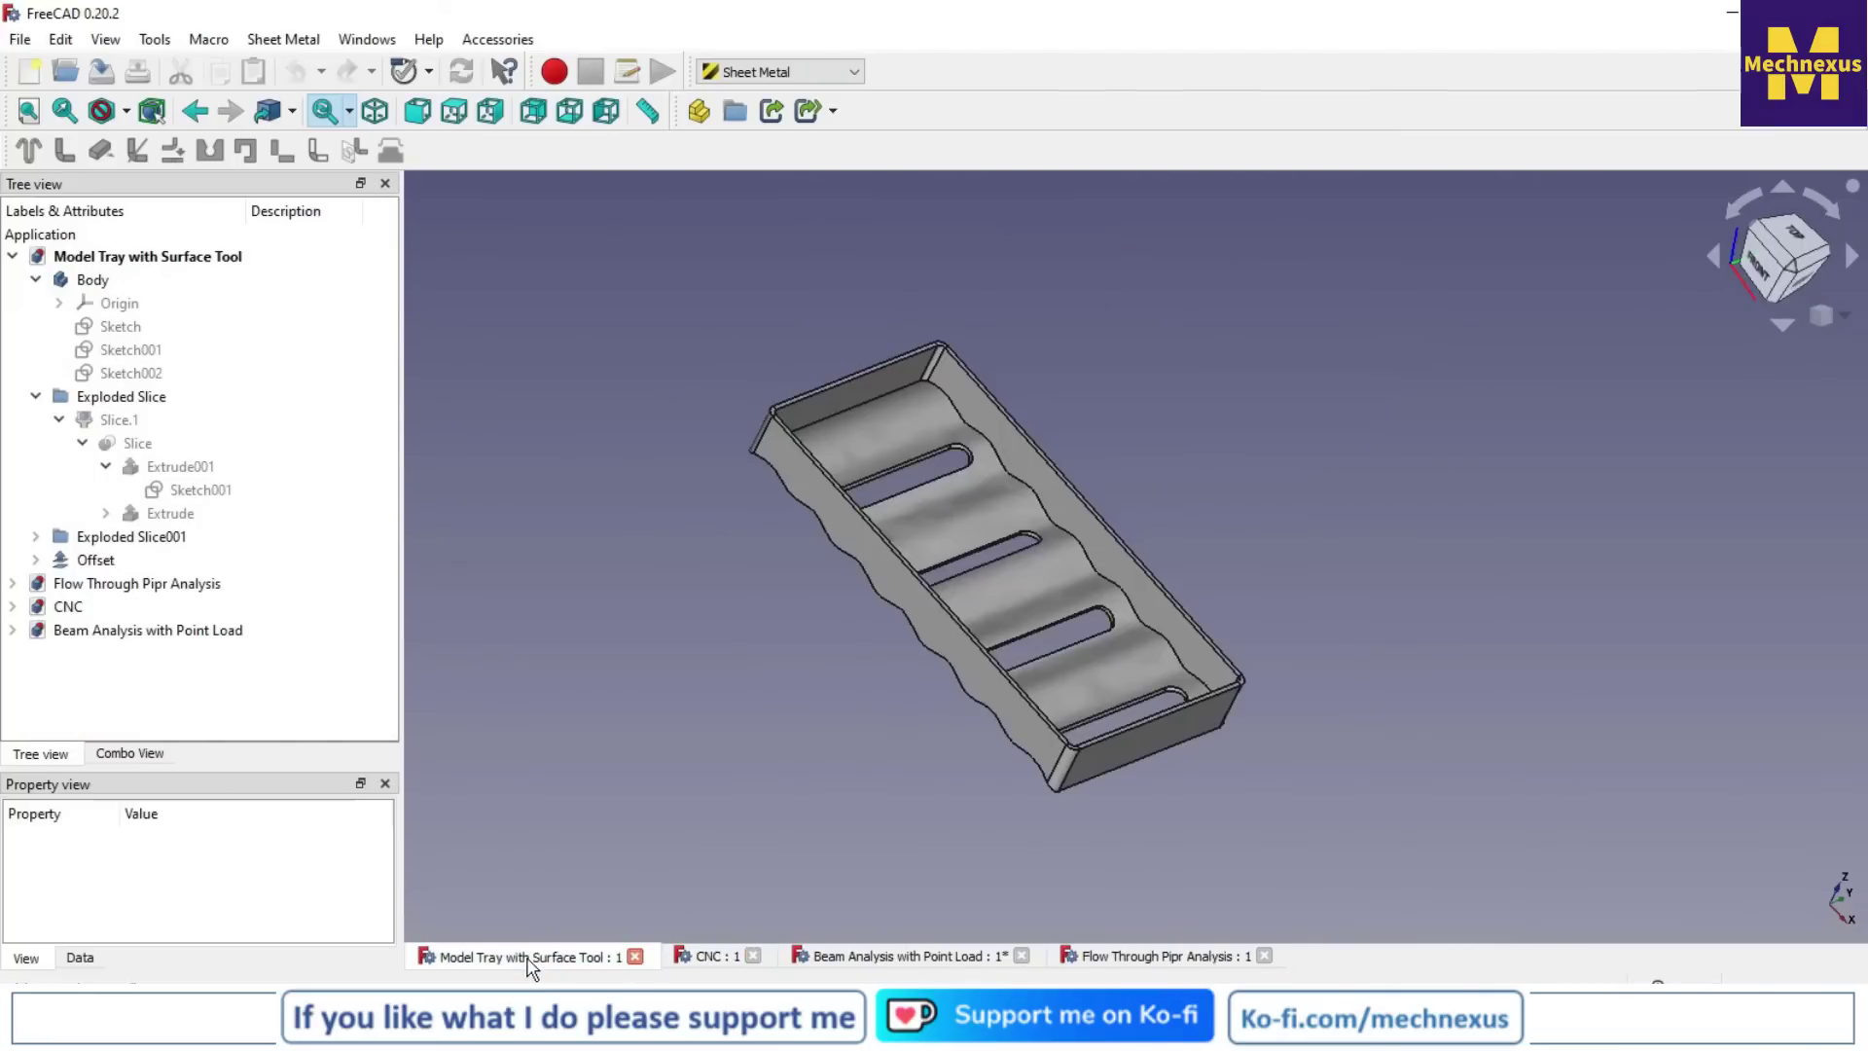
# Set the wavy tray to an isometric view, then close Model Tray with Surface Tool
pyautogui.click(1844, 333)
pyautogui.click(1670, 346)
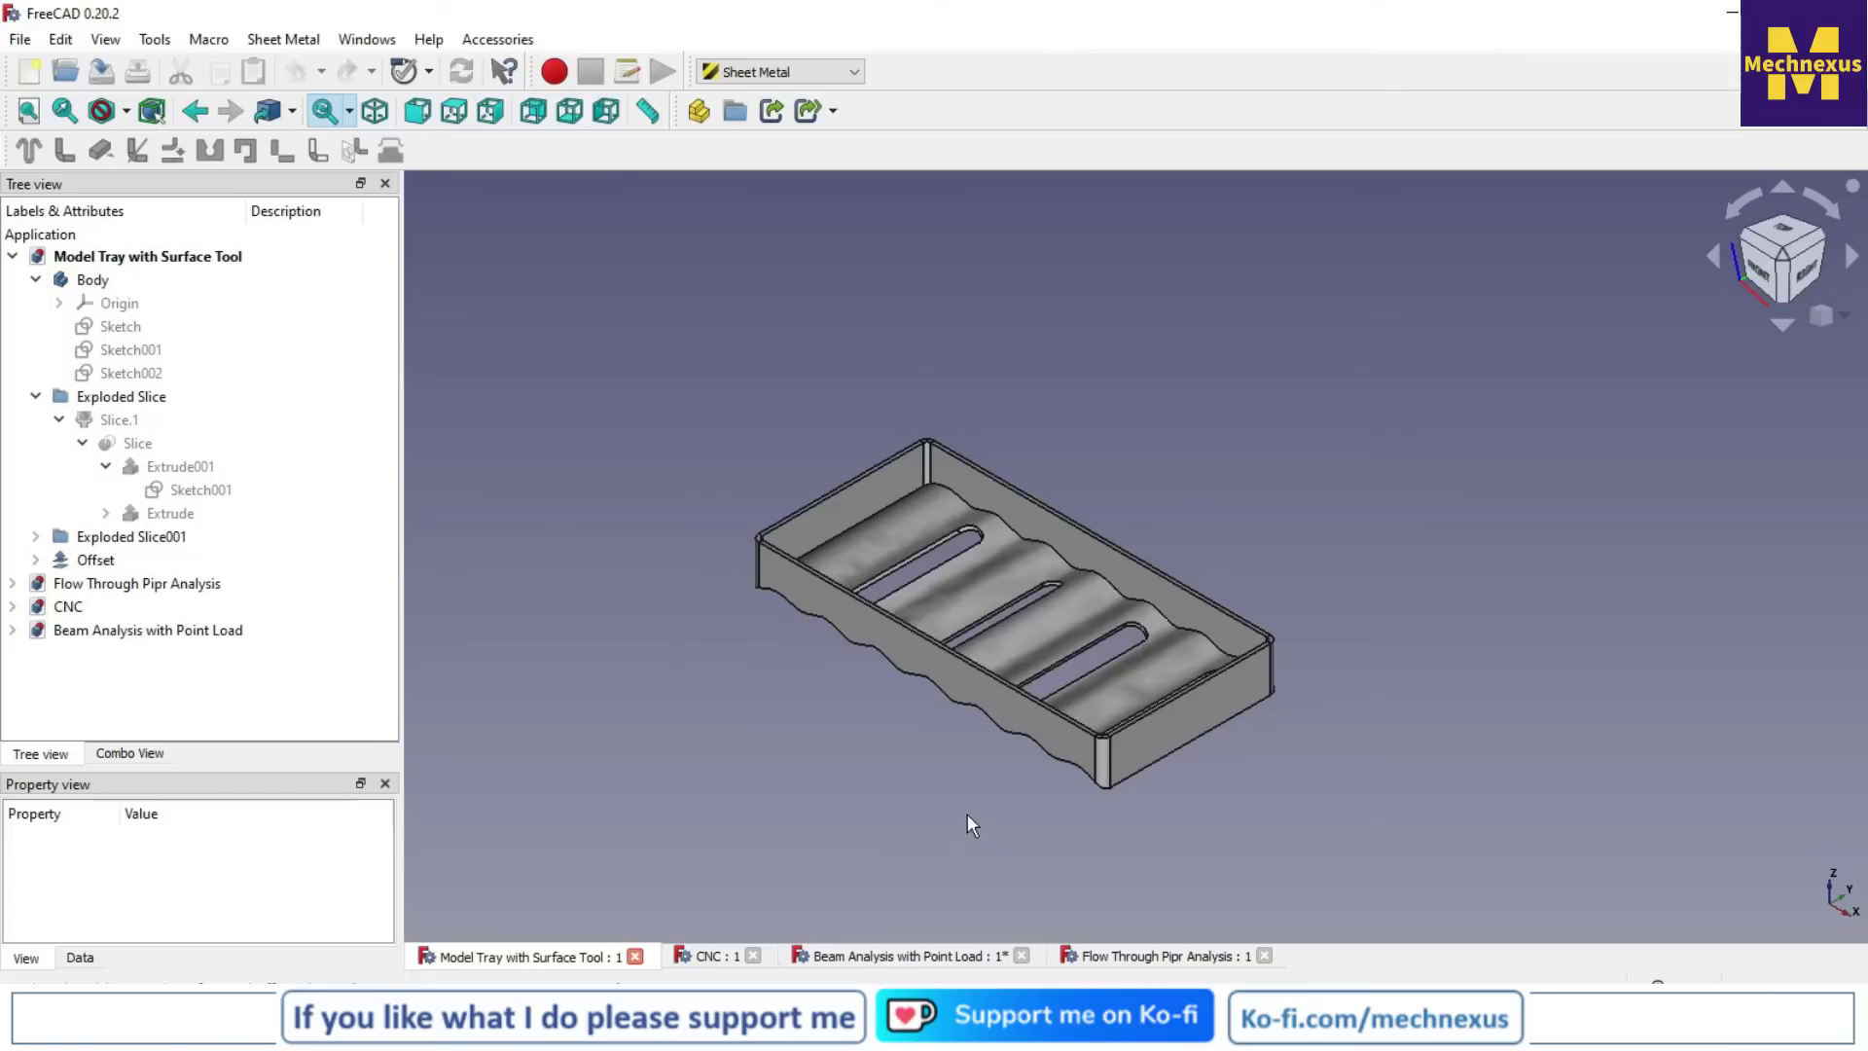
pyautogui.click(635, 957)
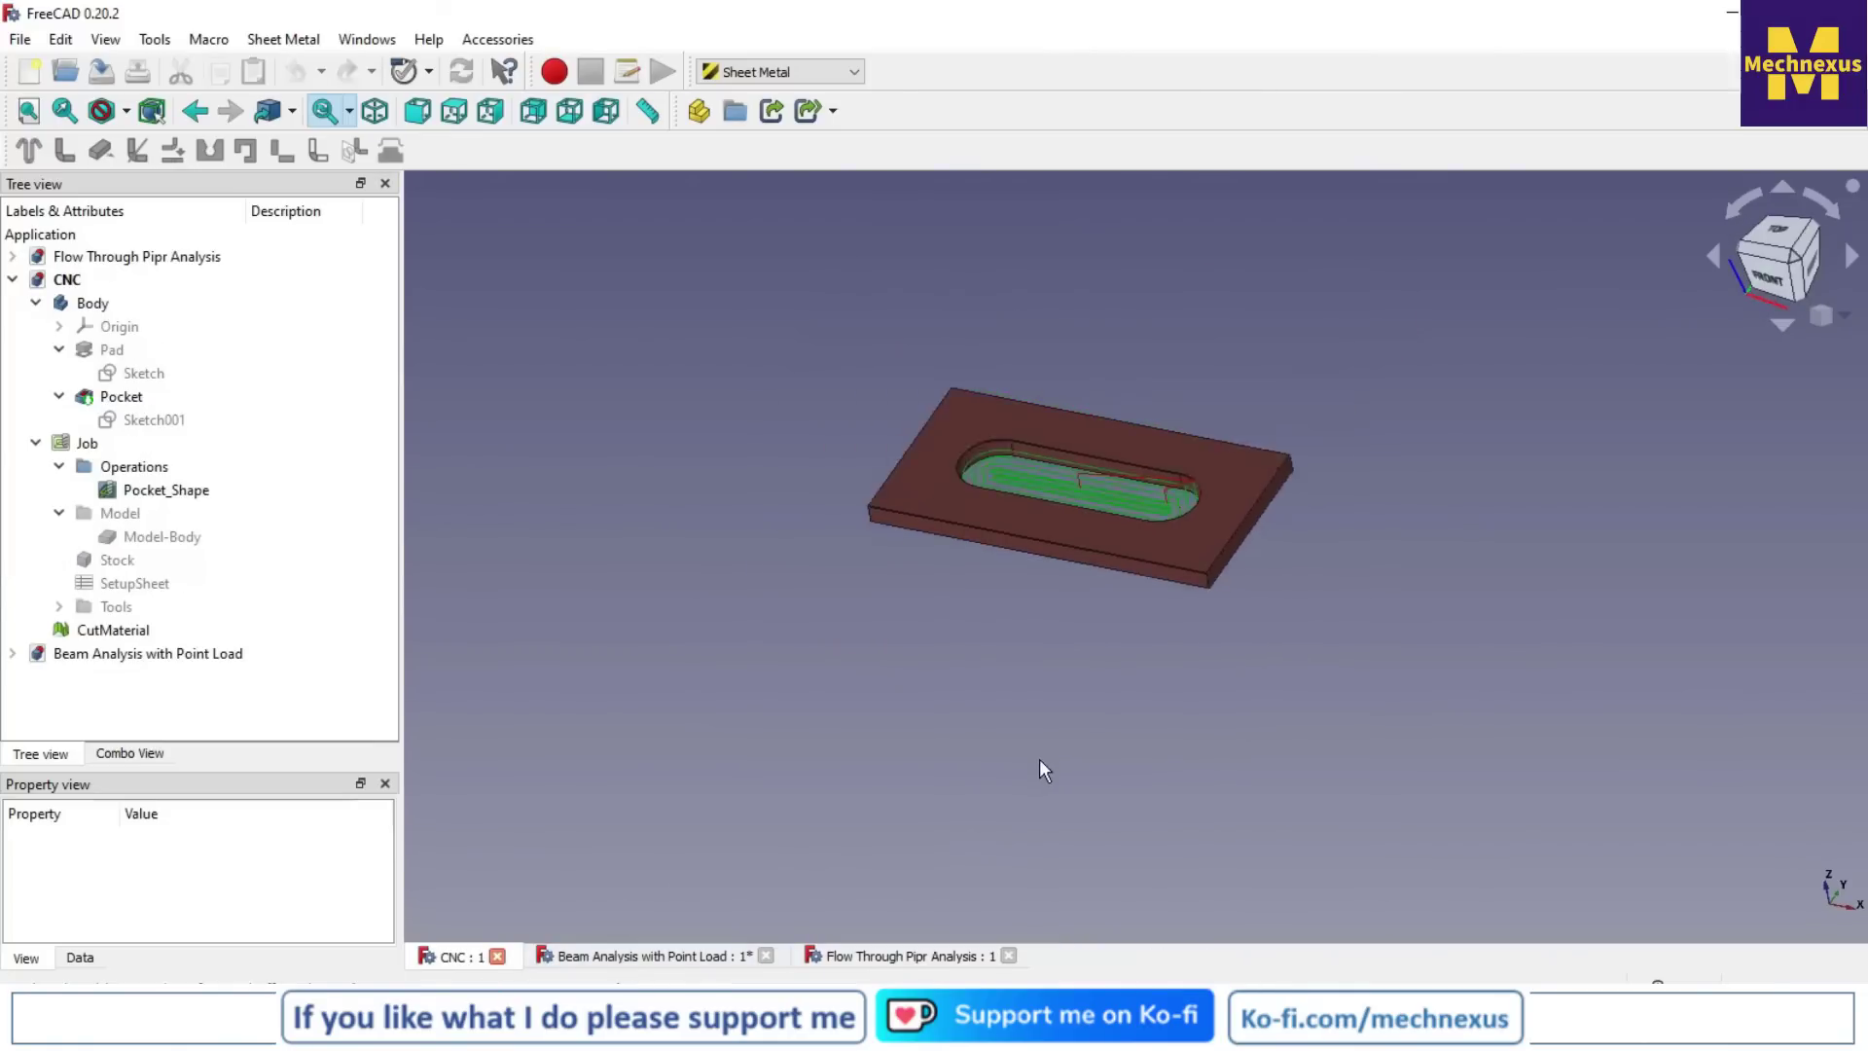
# Activate the Path workbench, acknowledge the units warning, and close the CNC document
pyautogui.scroll(2, 1103, 504)
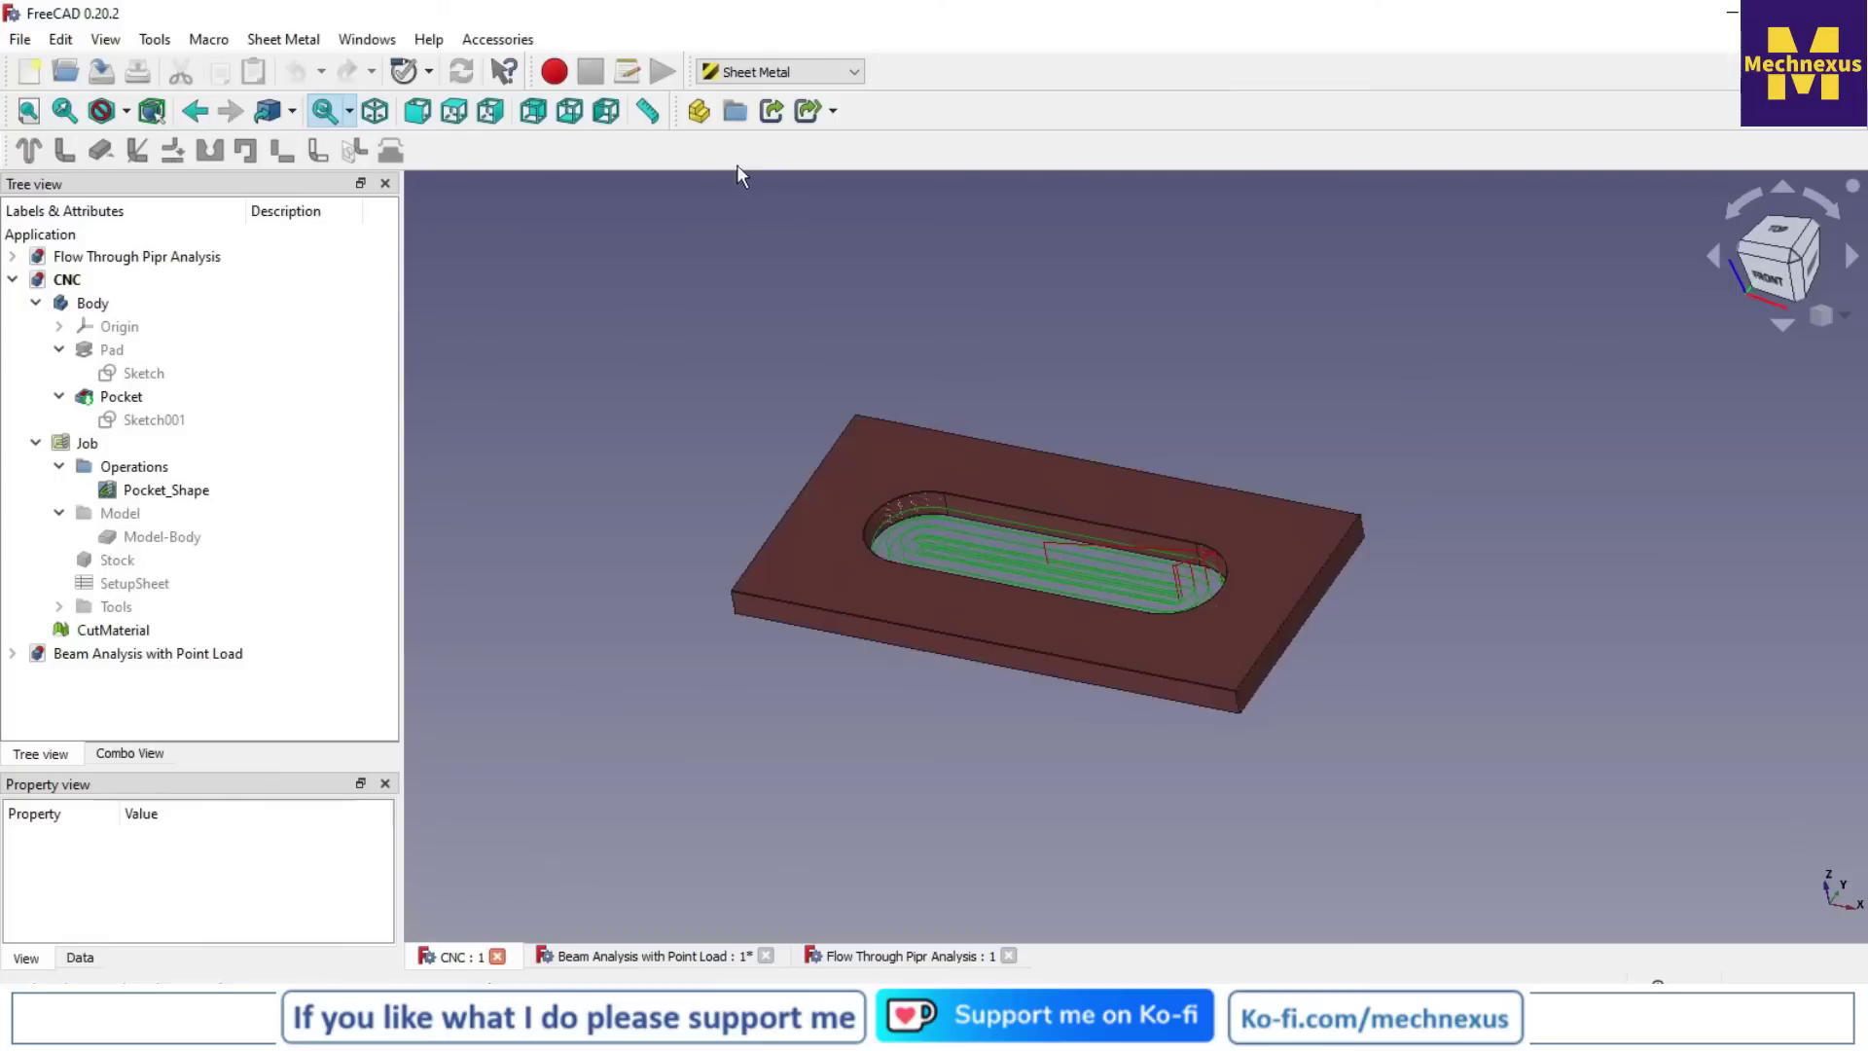
pyautogui.click(784, 72)
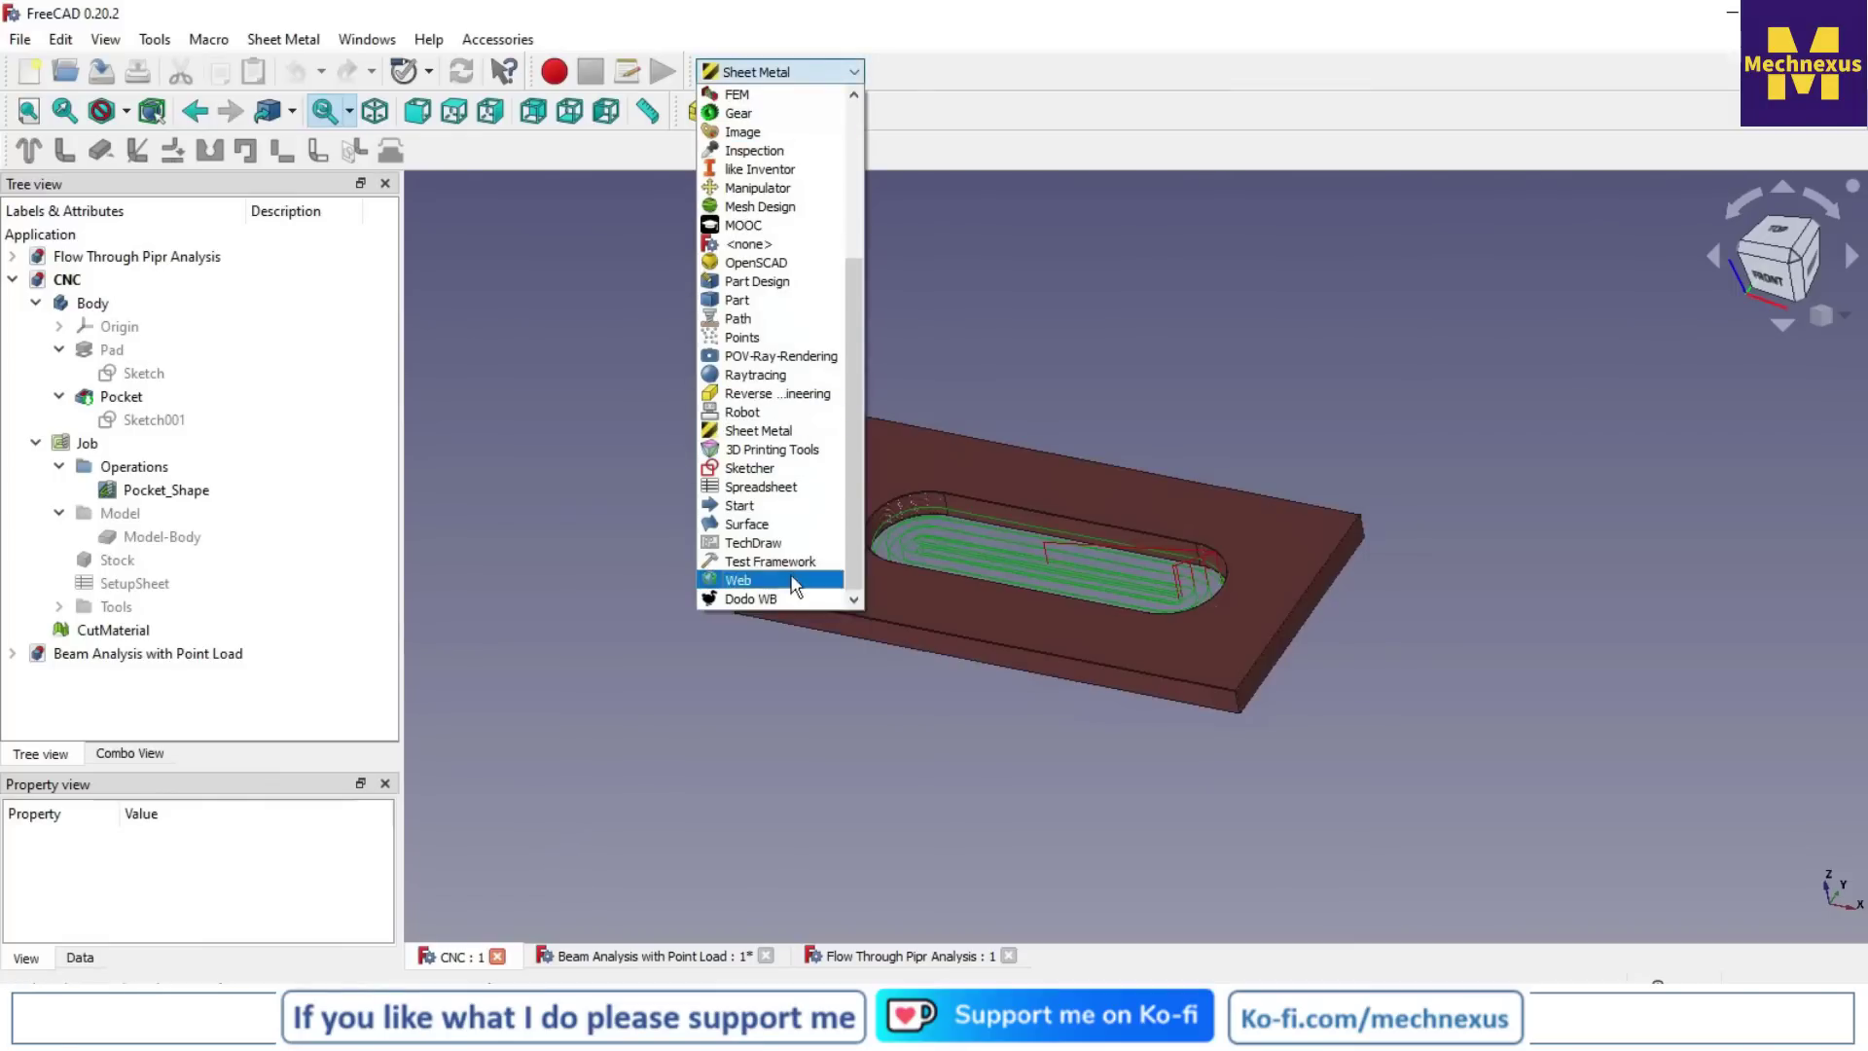
pyautogui.scroll(4, 783, 411)
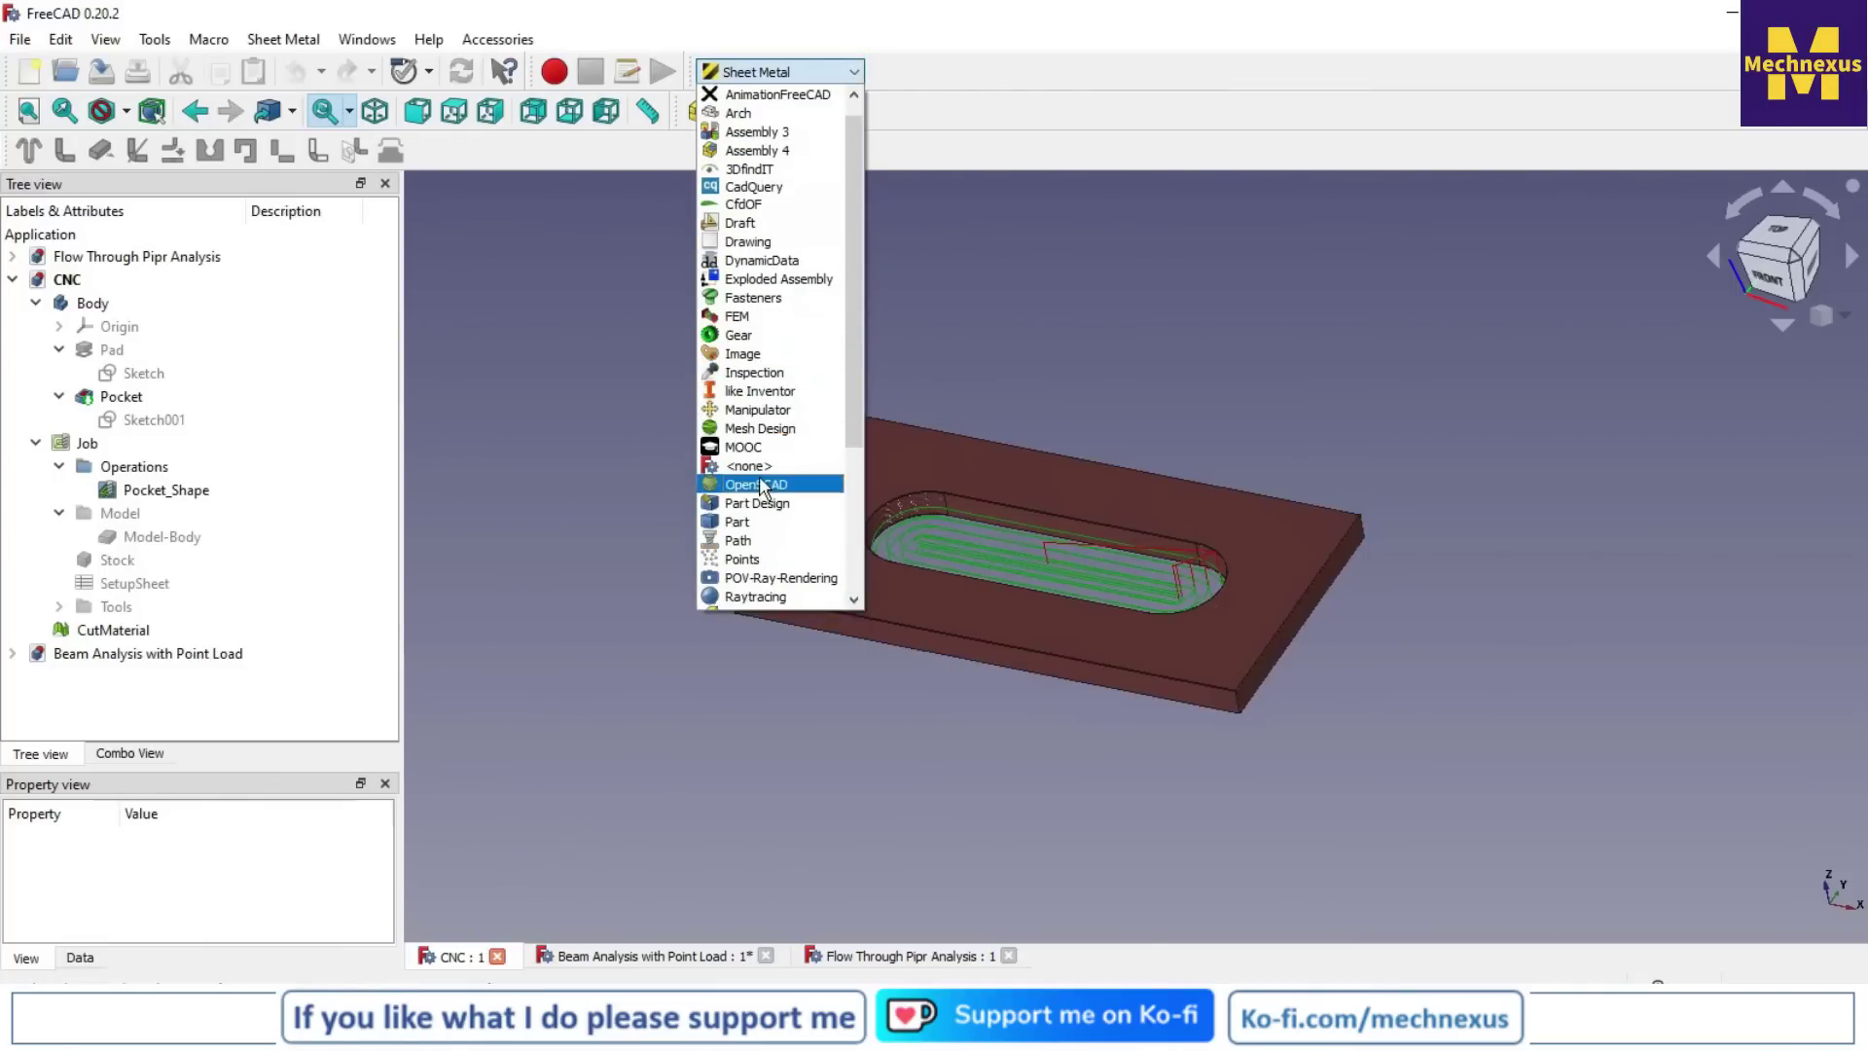
pyautogui.click(756, 541)
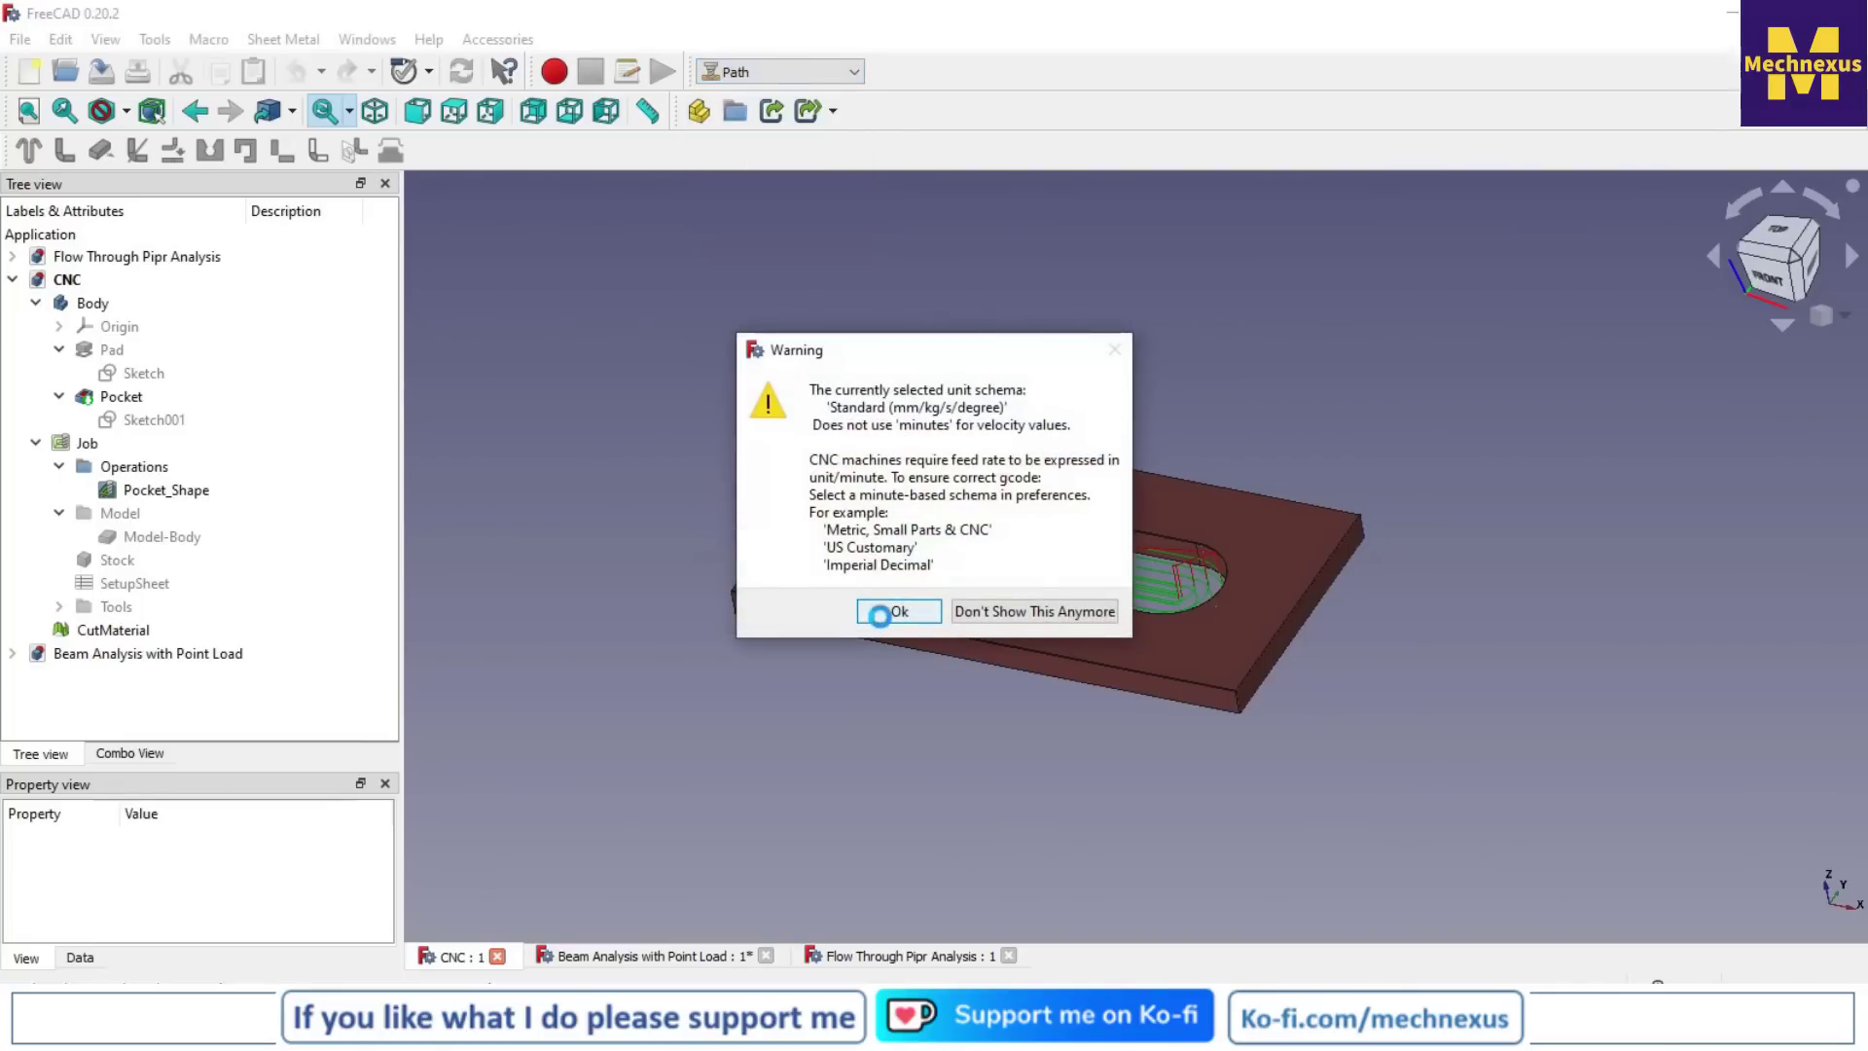
pyautogui.click(879, 613)
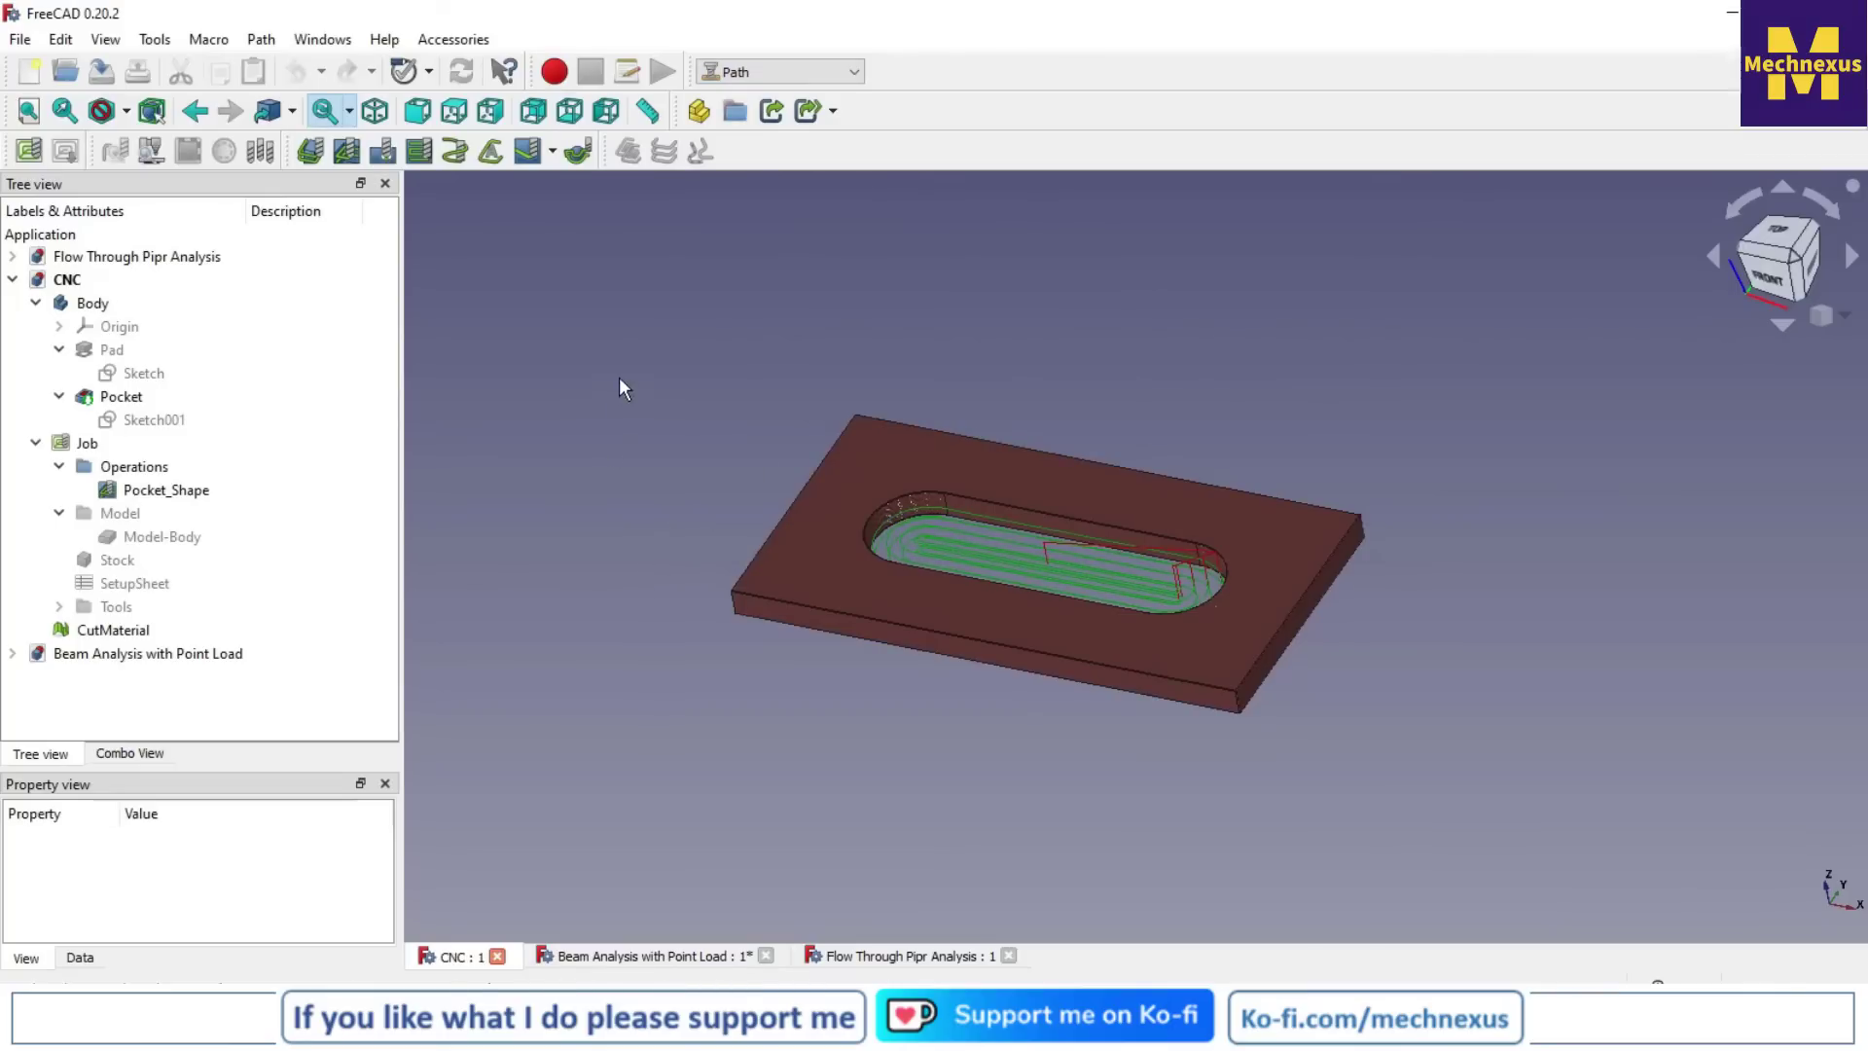
pyautogui.click(497, 957)
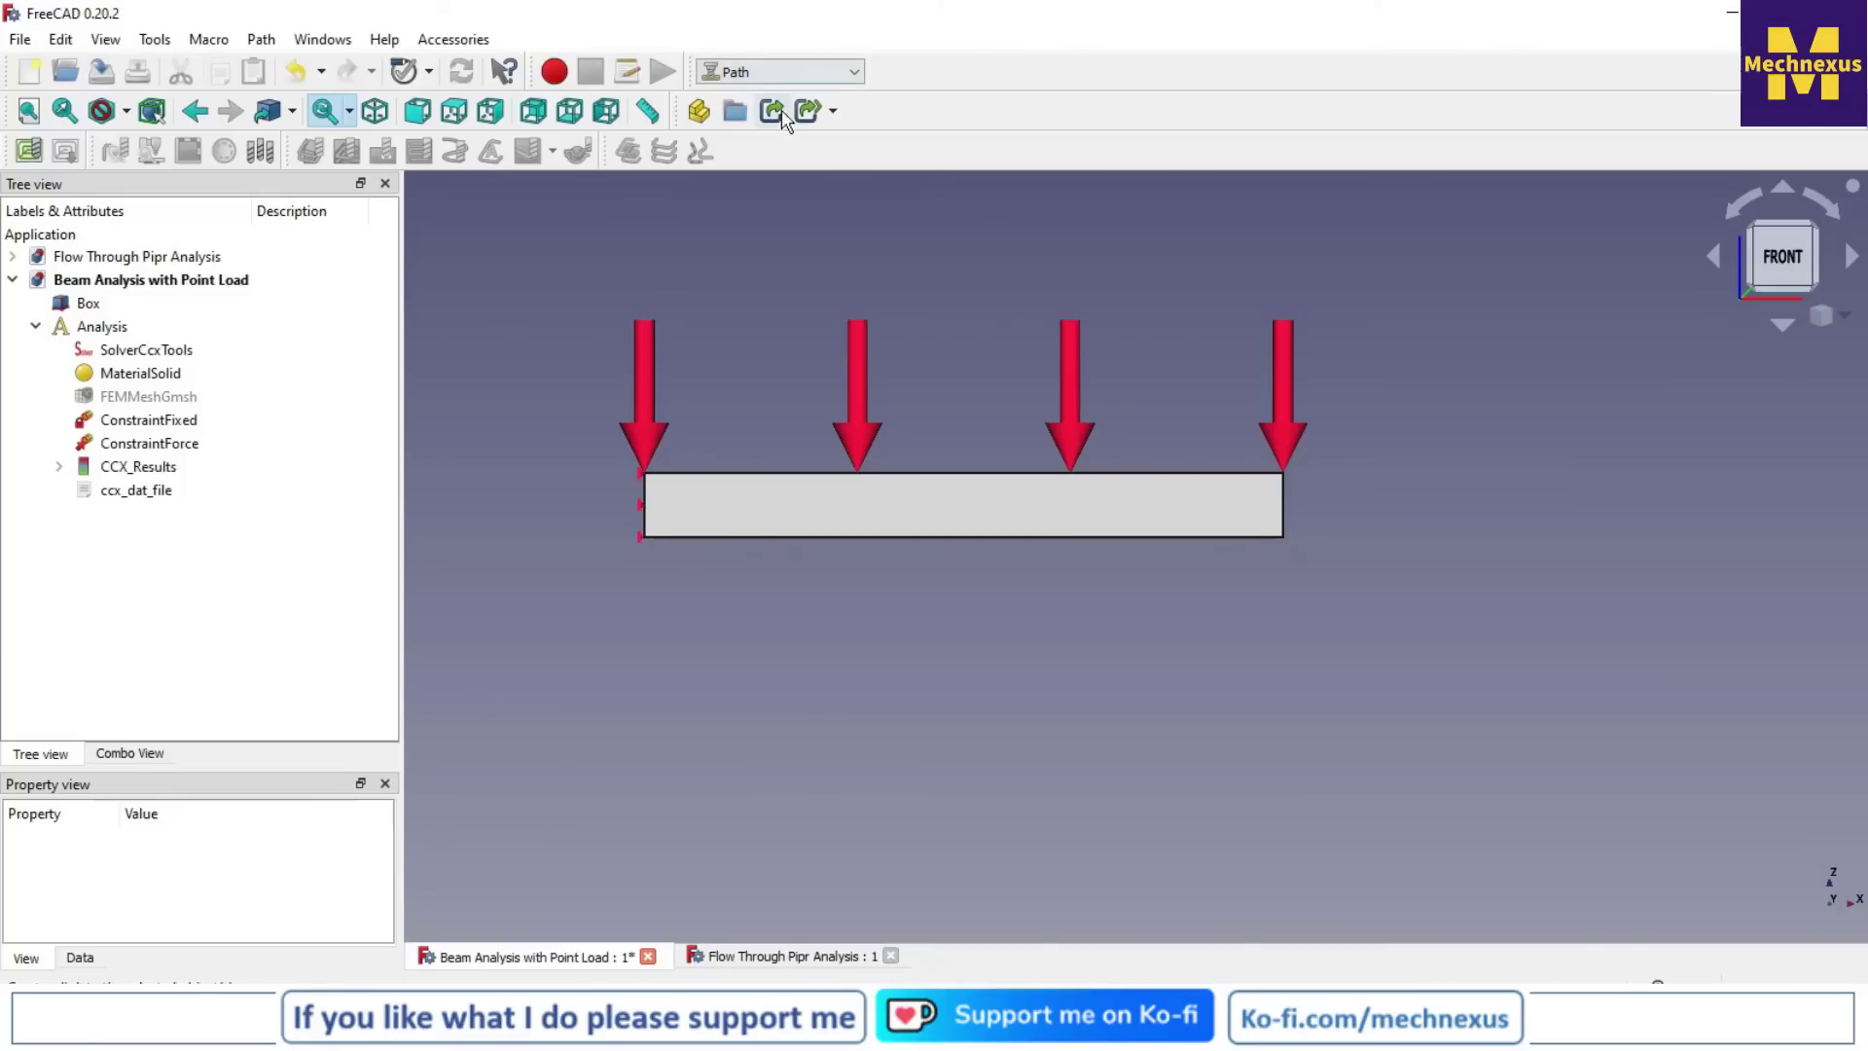
# In the FEM workbench, show CCX_Results displacement with the deformed beam and adjust its exaggeration factor
pyautogui.click(779, 72)
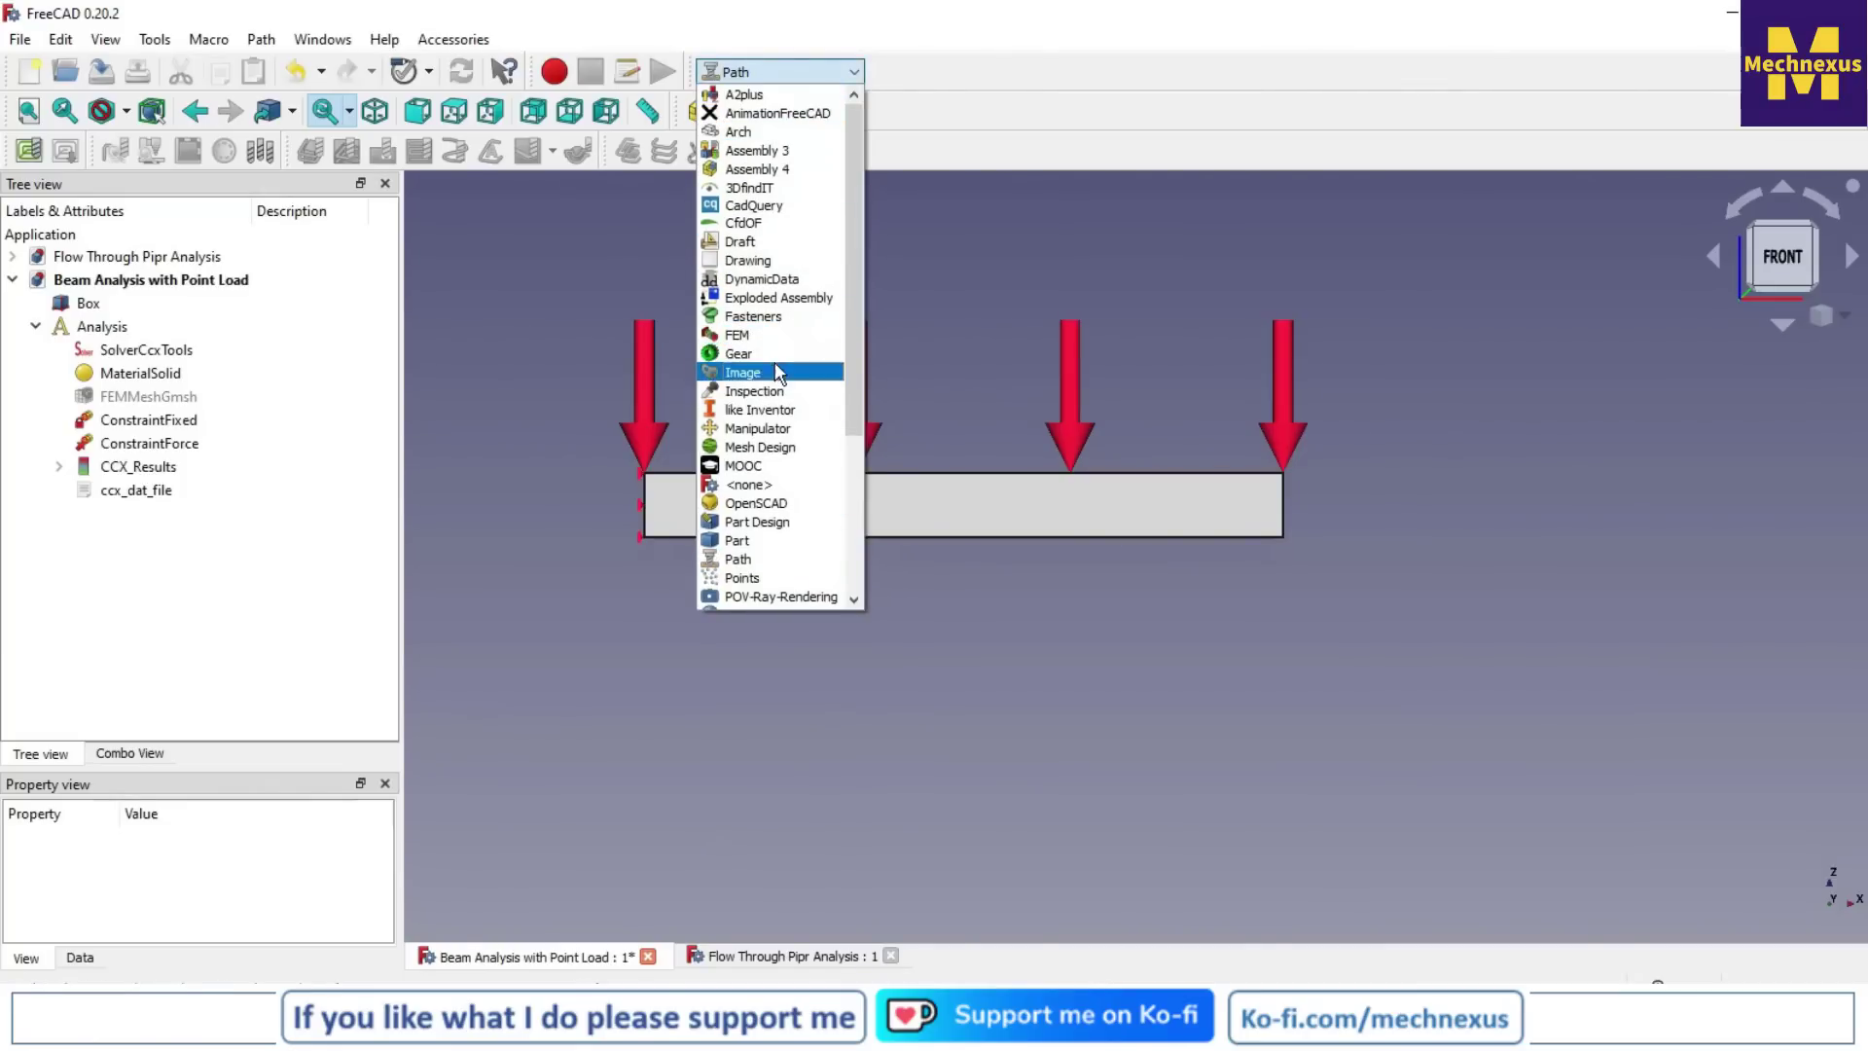
pyautogui.scroll(-2, 779, 363)
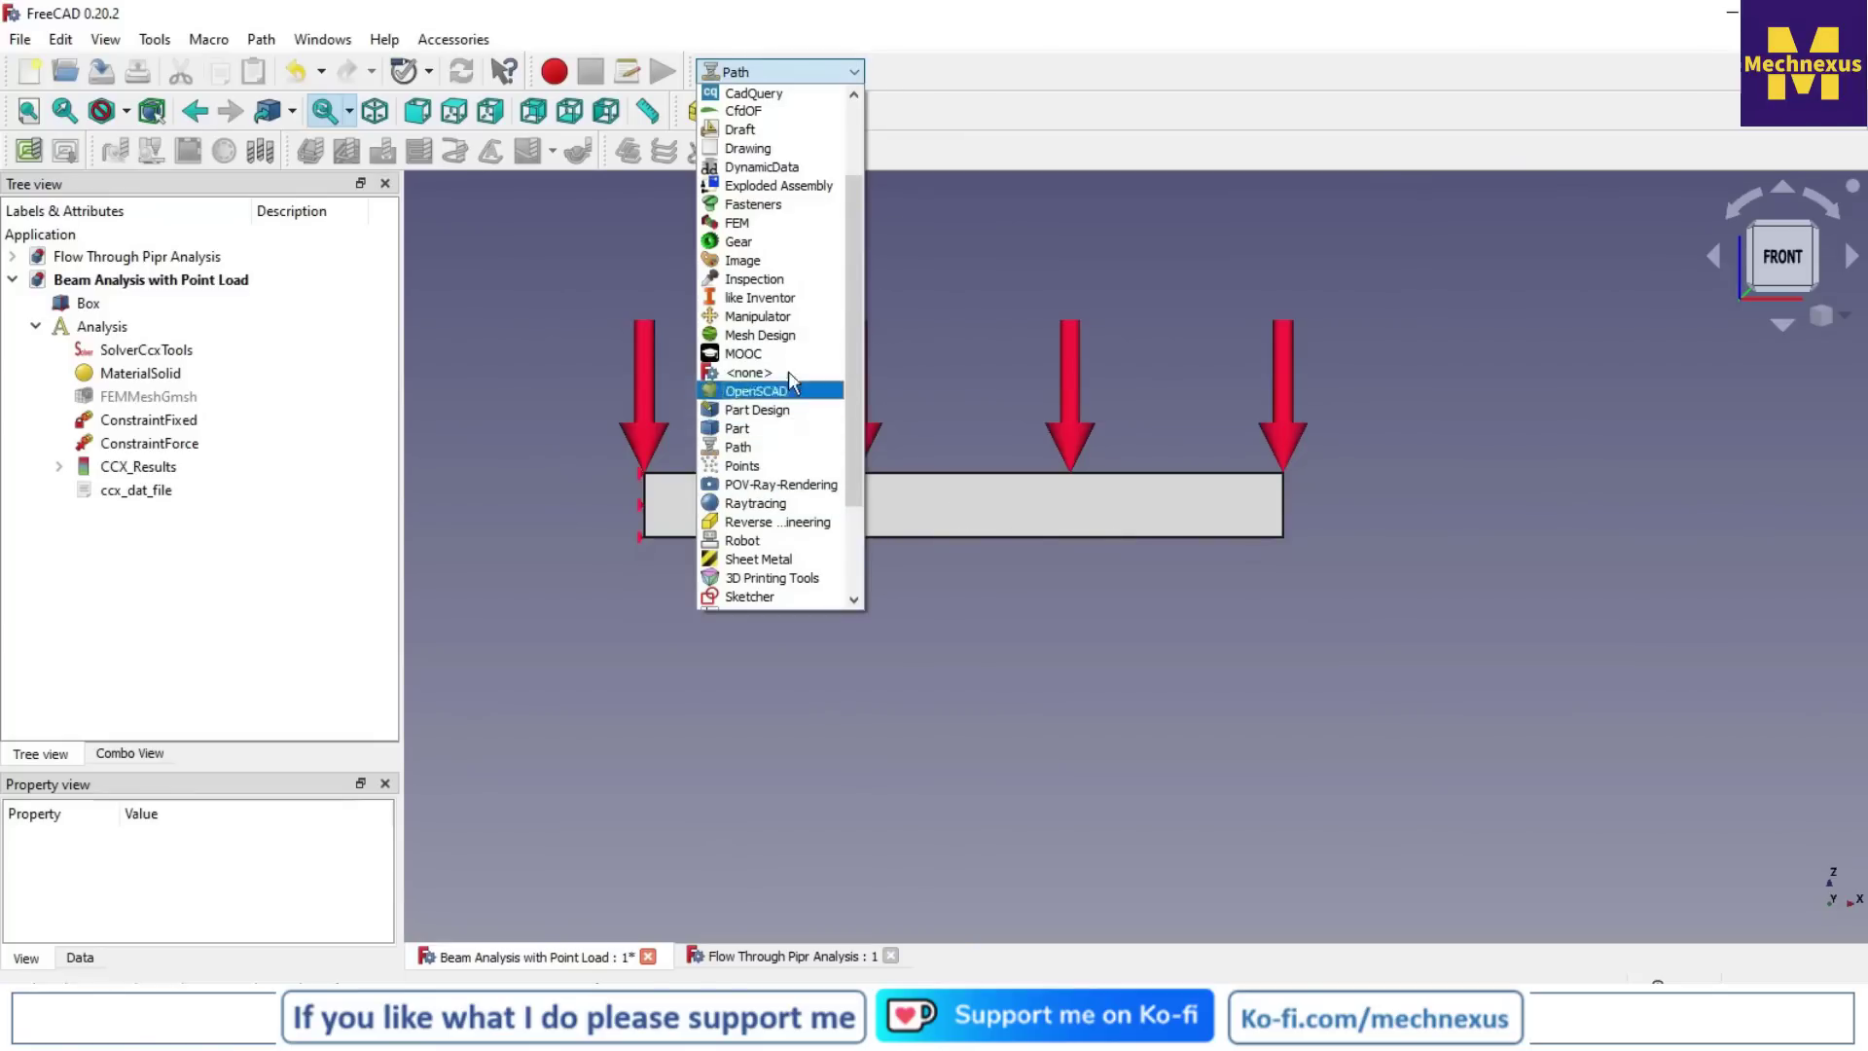
pyautogui.click(756, 224)
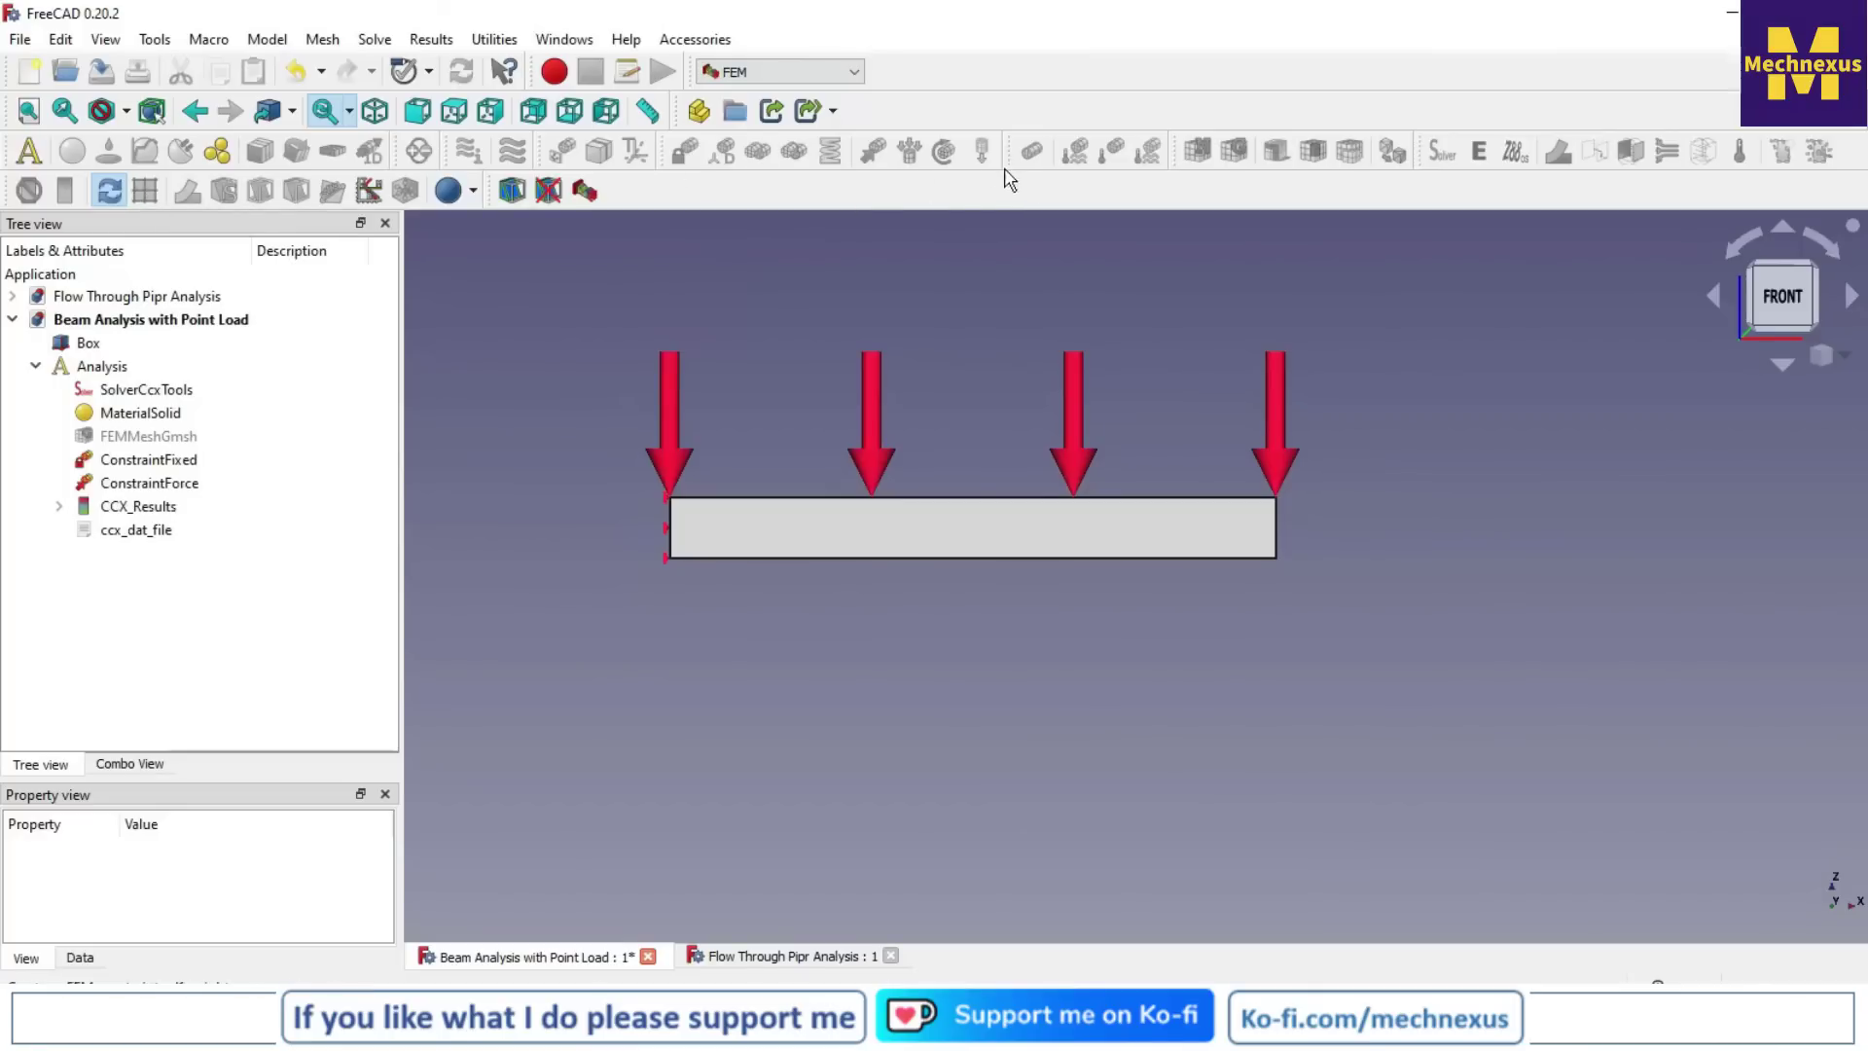
pyautogui.click(145, 512)
pyautogui.doubleClick(144, 515)
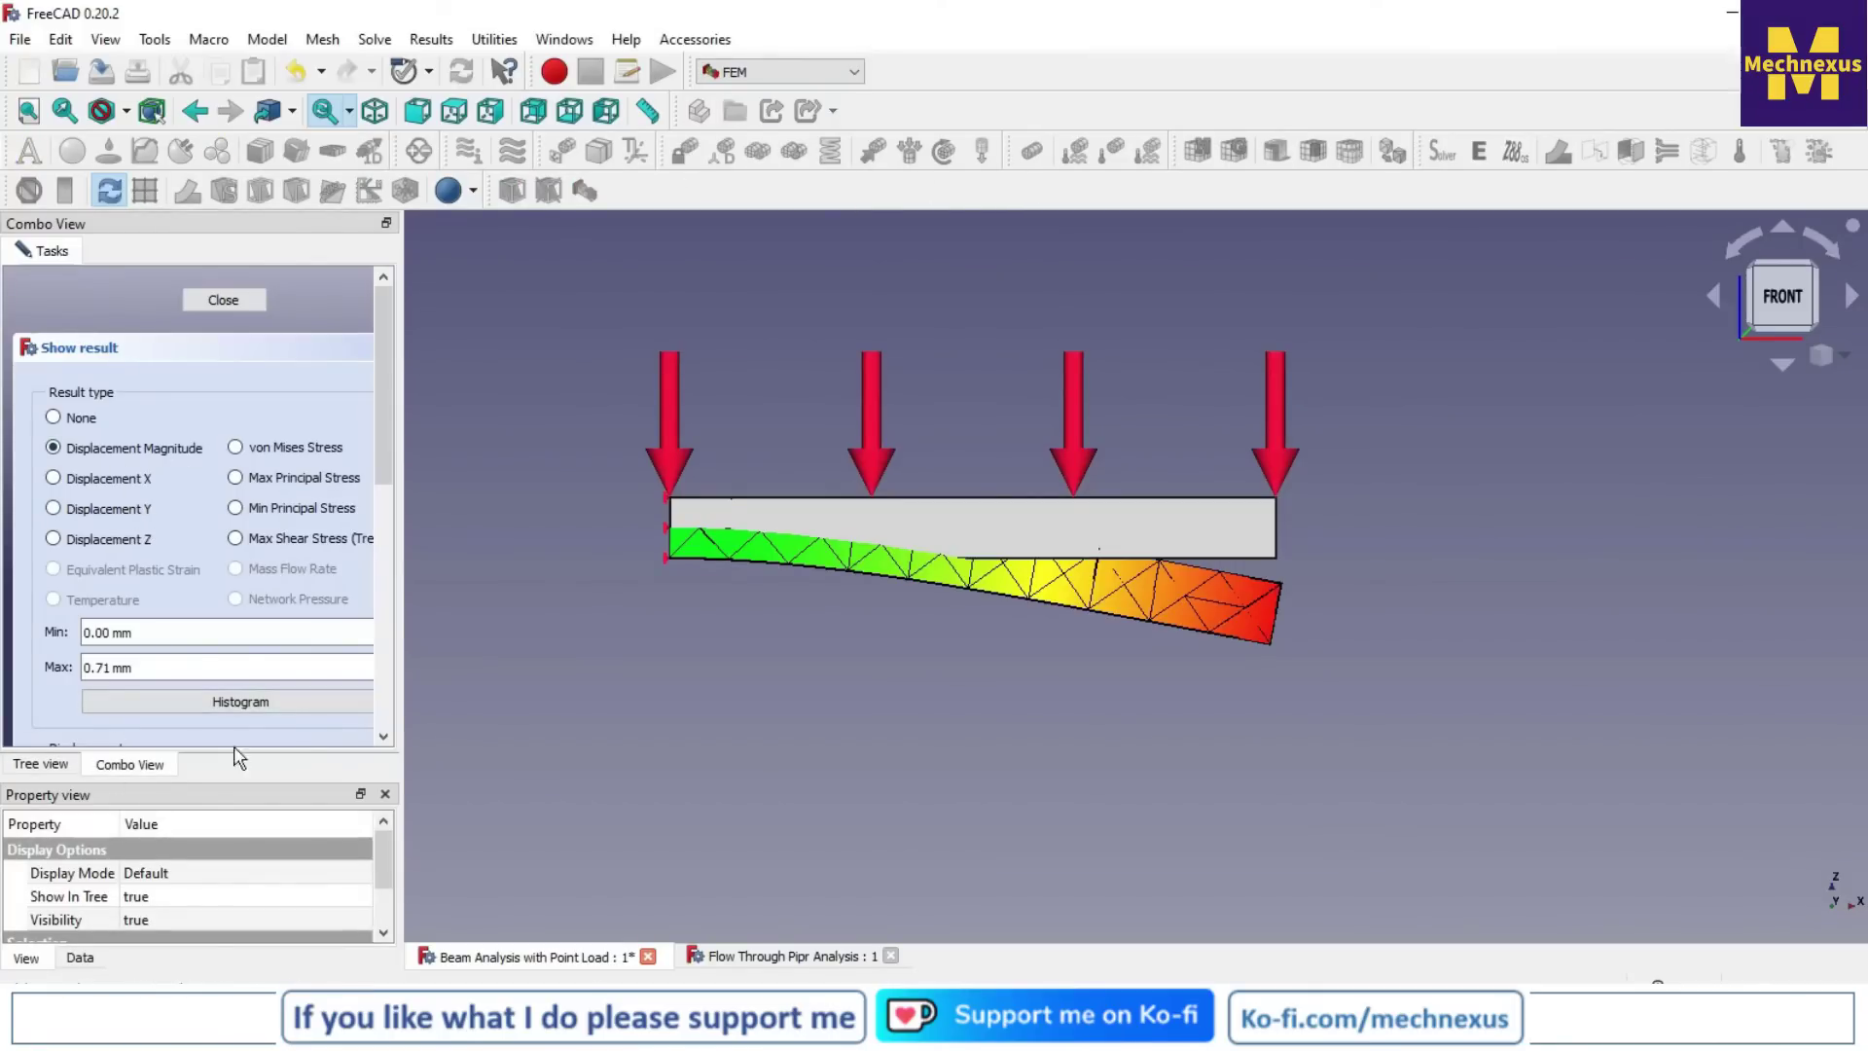
pyautogui.scroll(-3, 331, 647)
pyautogui.click(54, 632)
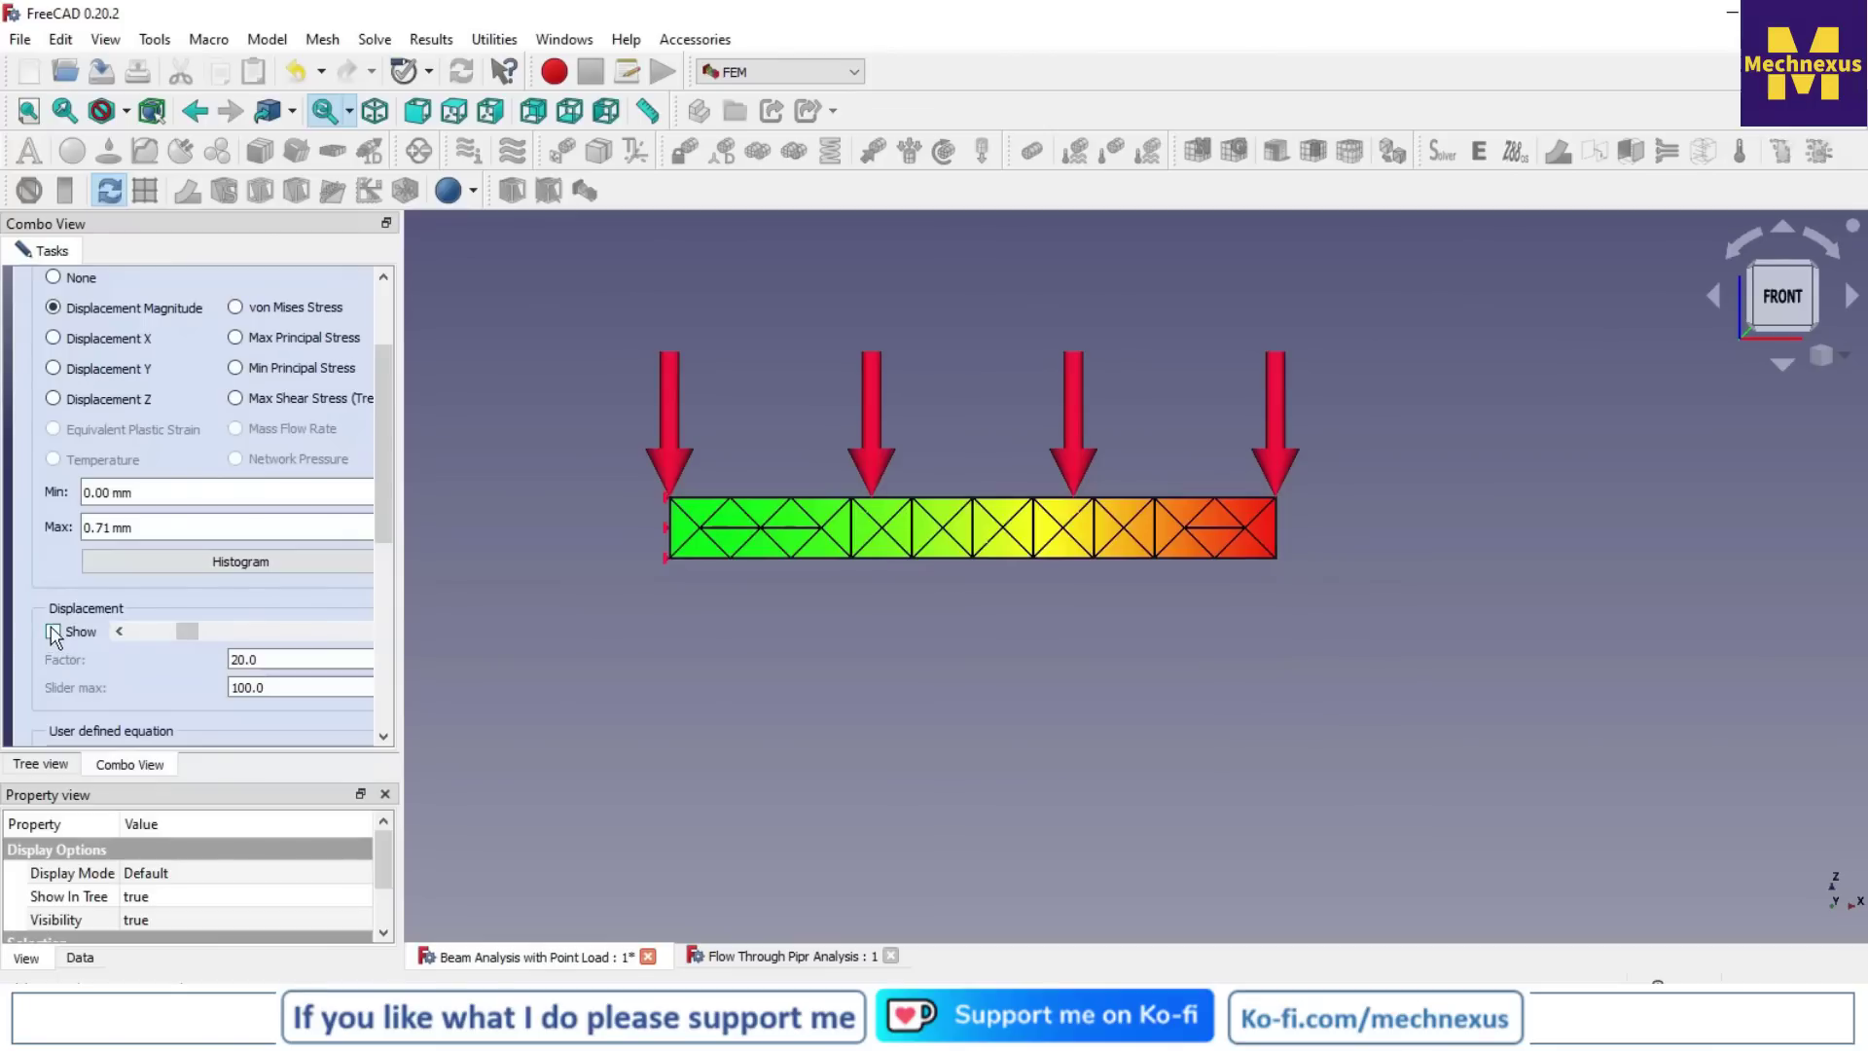
pyautogui.click(53, 631)
pyautogui.moveTo(186, 630)
pyautogui.mouseDown()
pyautogui.moveTo(209, 630)
pyautogui.moveTo(156, 628)
pyautogui.mouseUp()
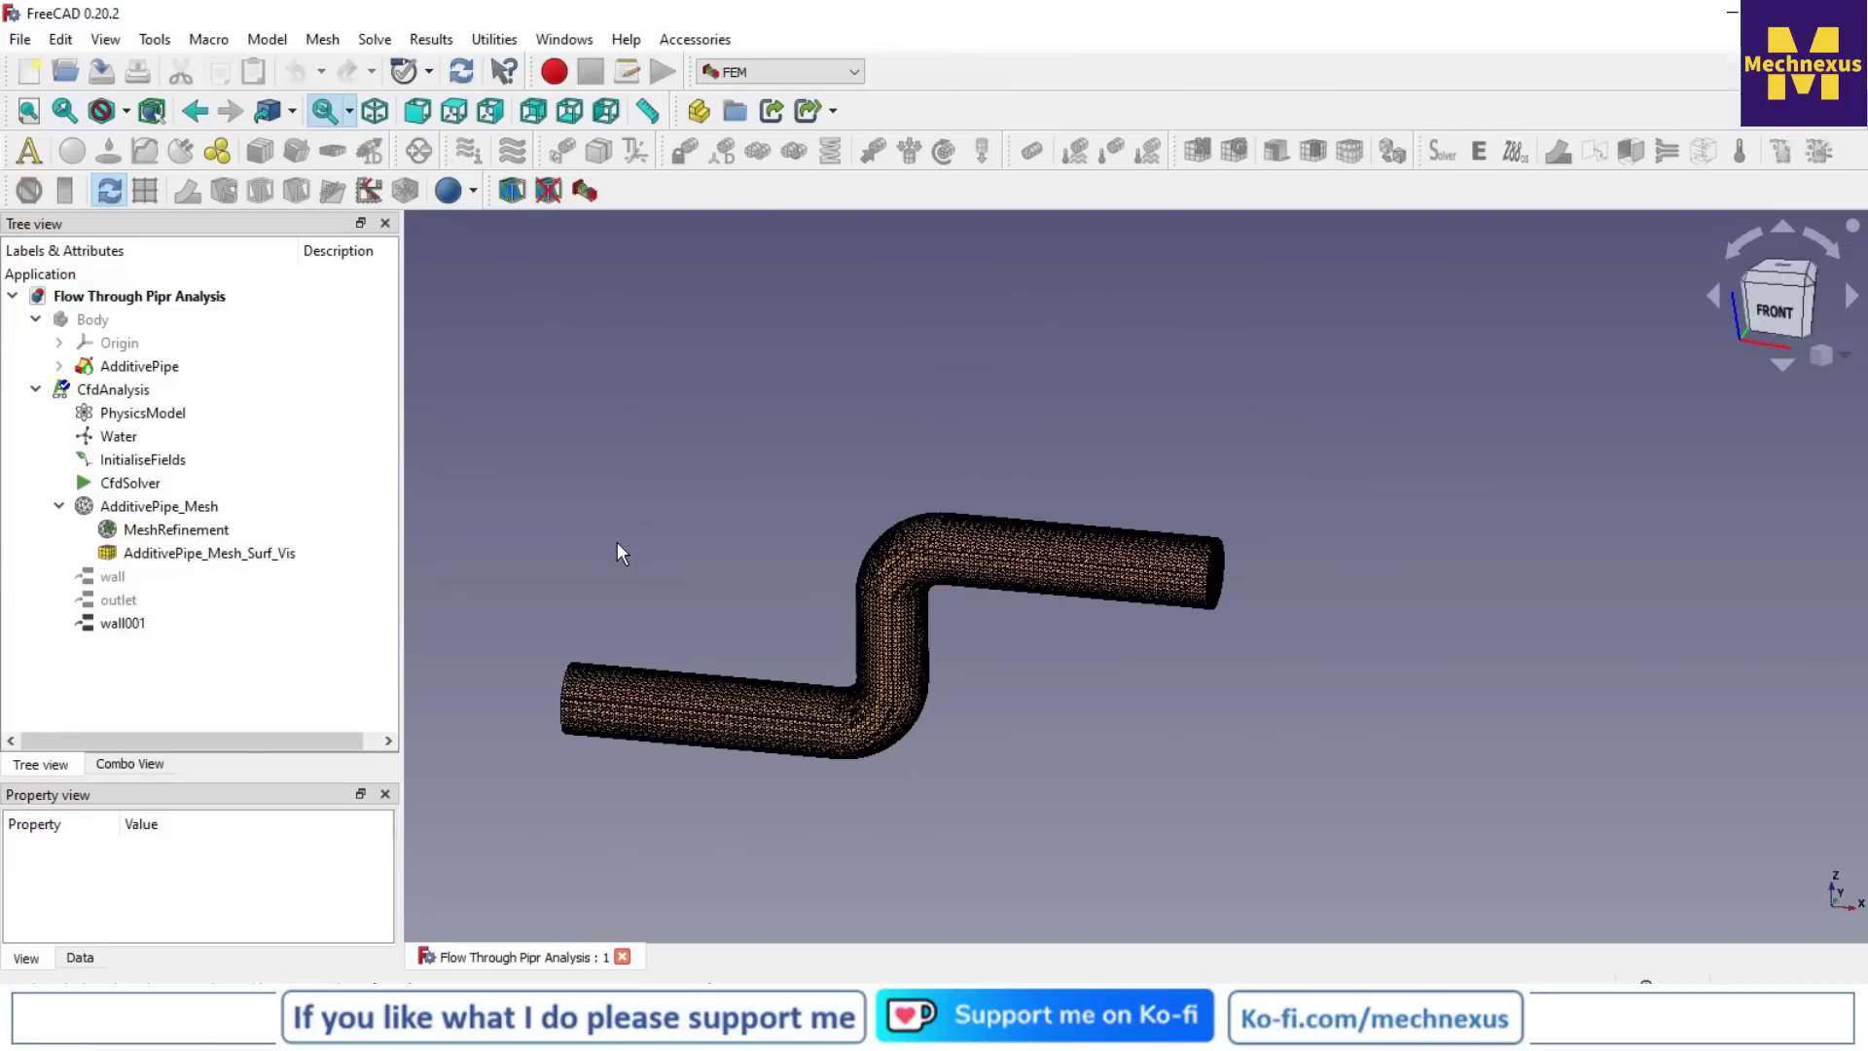
# Orbit the meshed pipe and close the Flow Through Pipr Analysis document
pyautogui.moveTo(618, 547)
pyautogui.mouseDown(button='middle')
pyautogui.moveTo(639, 550)
pyautogui.moveTo(622, 595)
pyautogui.moveTo(710, 575)
pyautogui.moveTo(645, 545)
pyautogui.mouseUp(button='middle')
pyautogui.scroll(3, 557, 784)
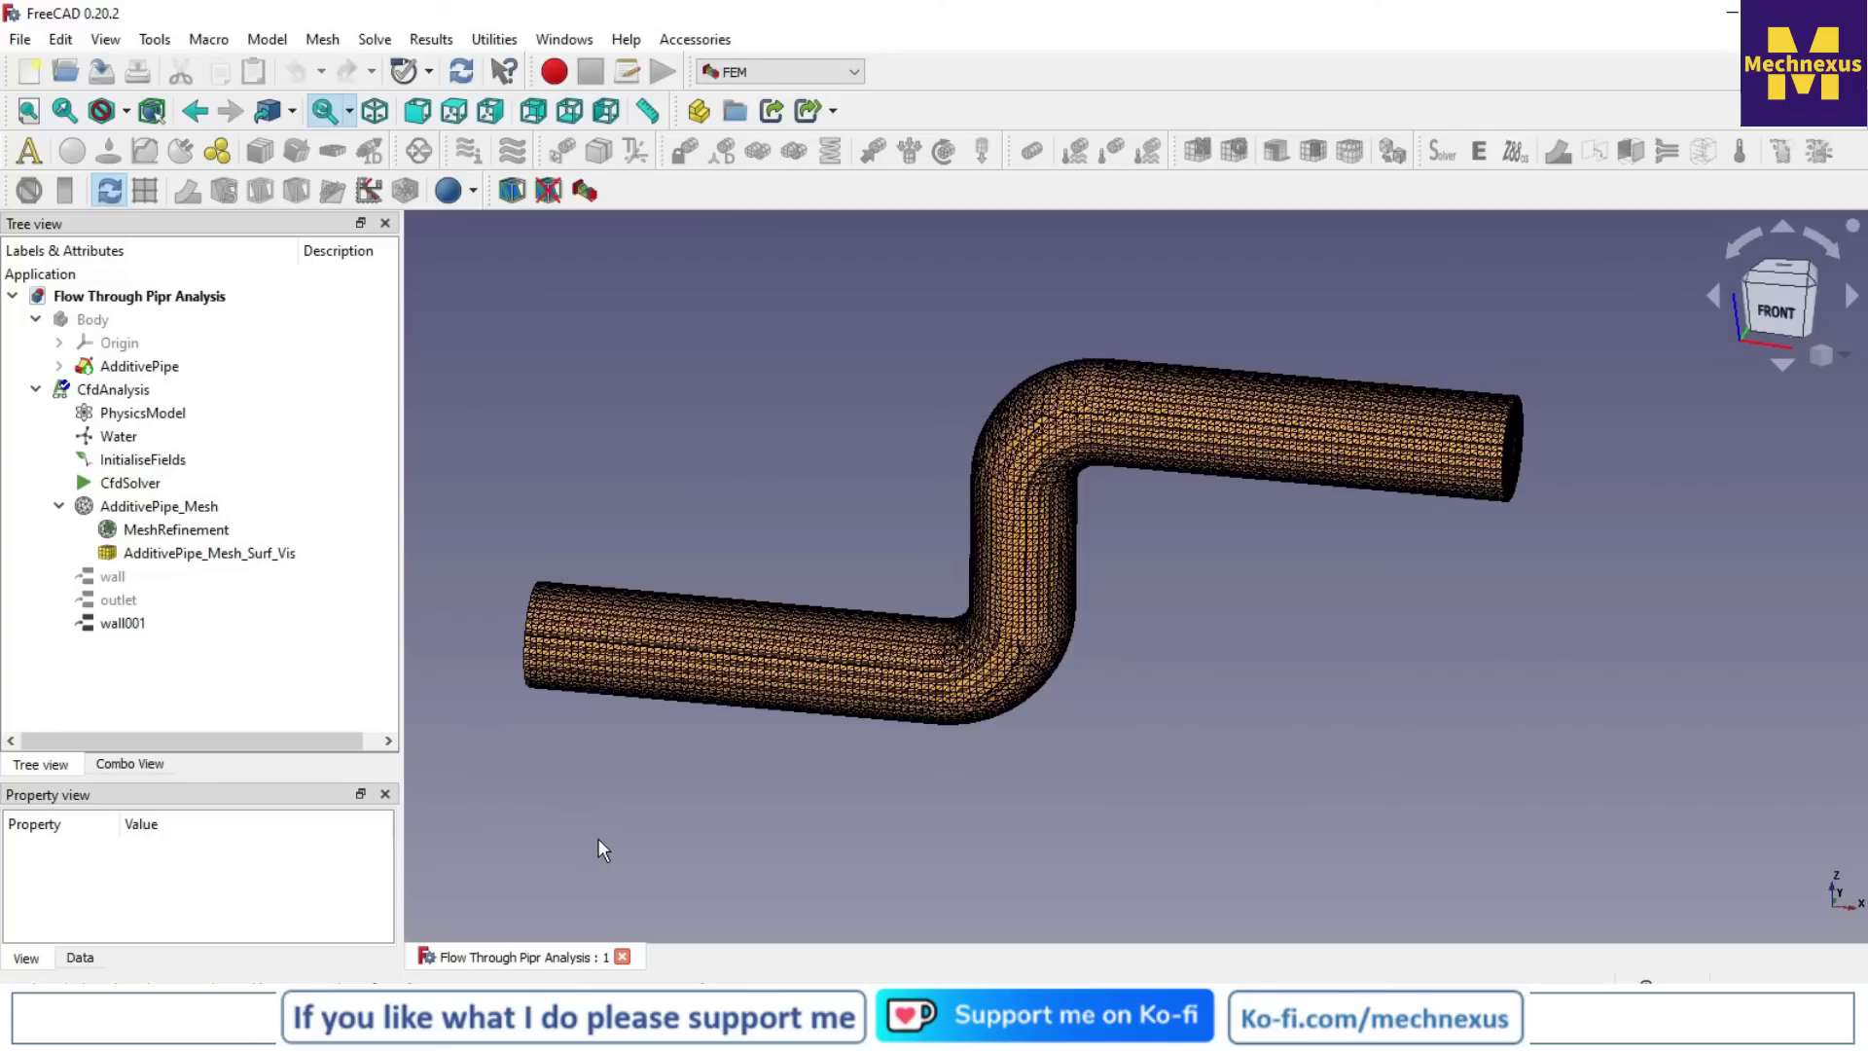
pyautogui.click(623, 957)
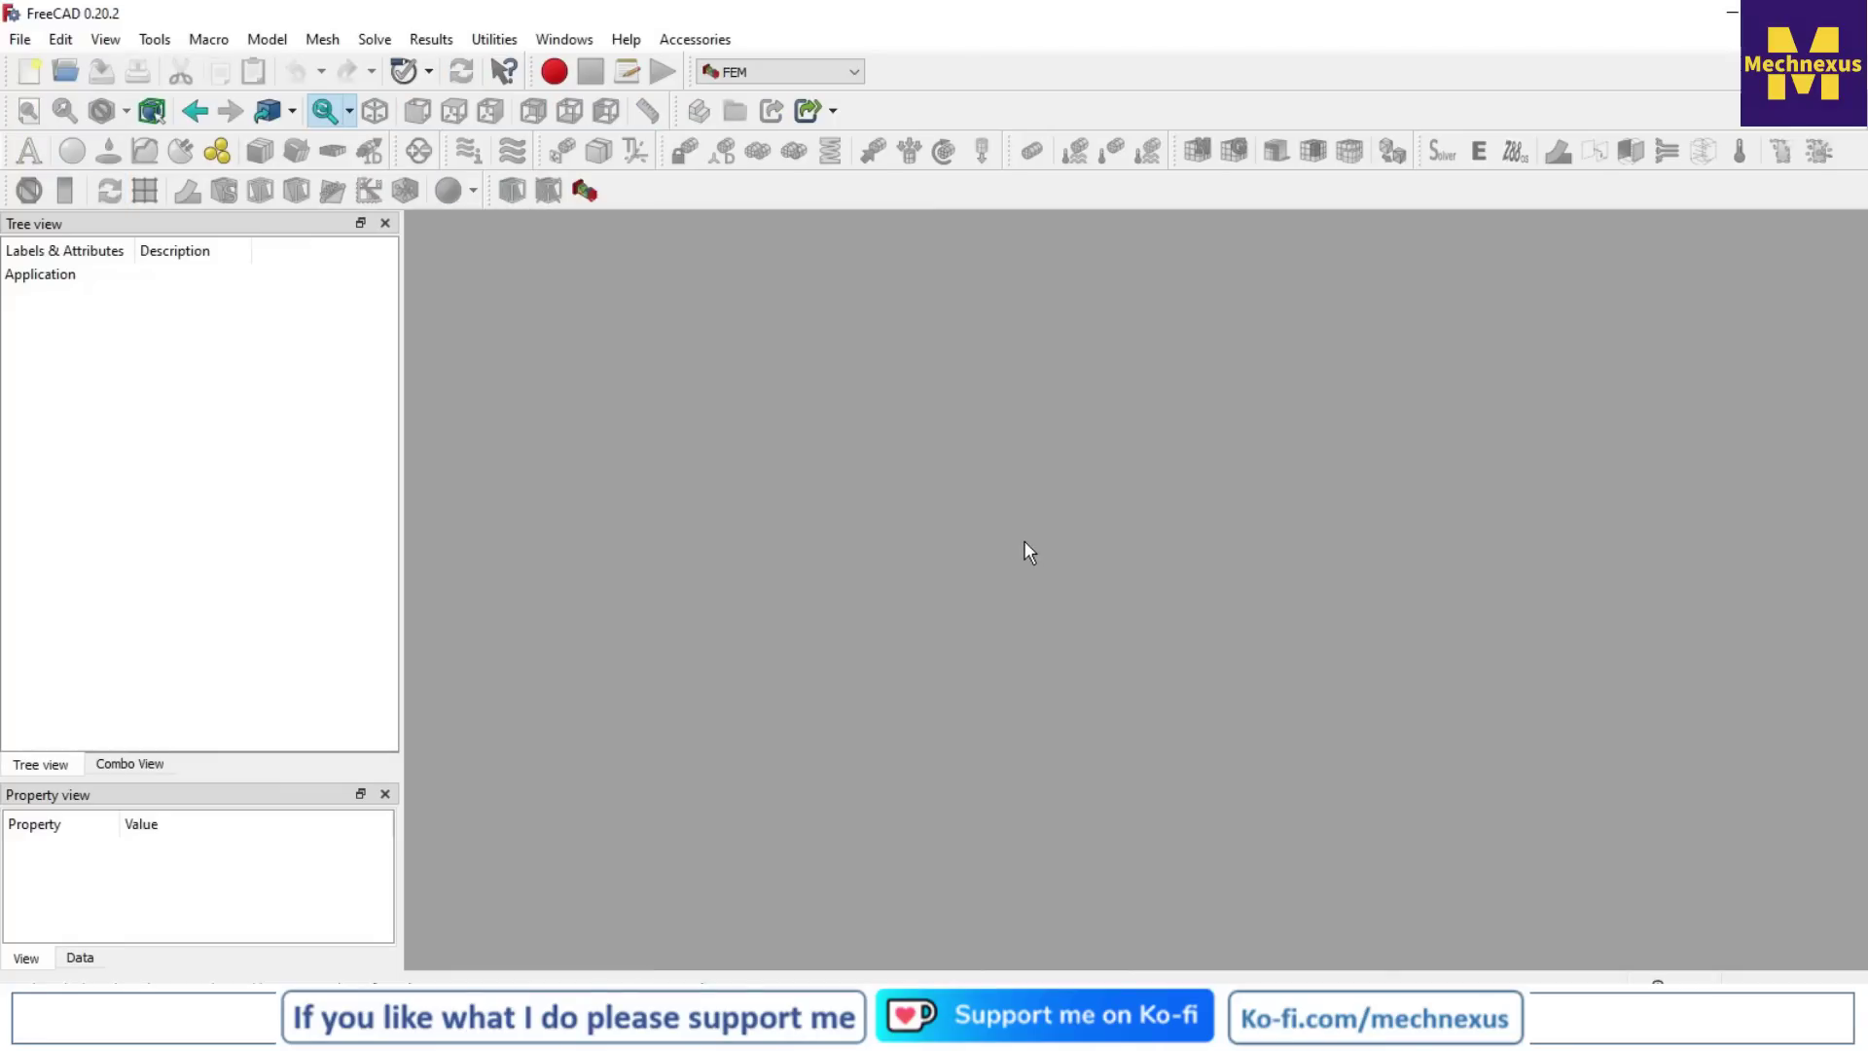